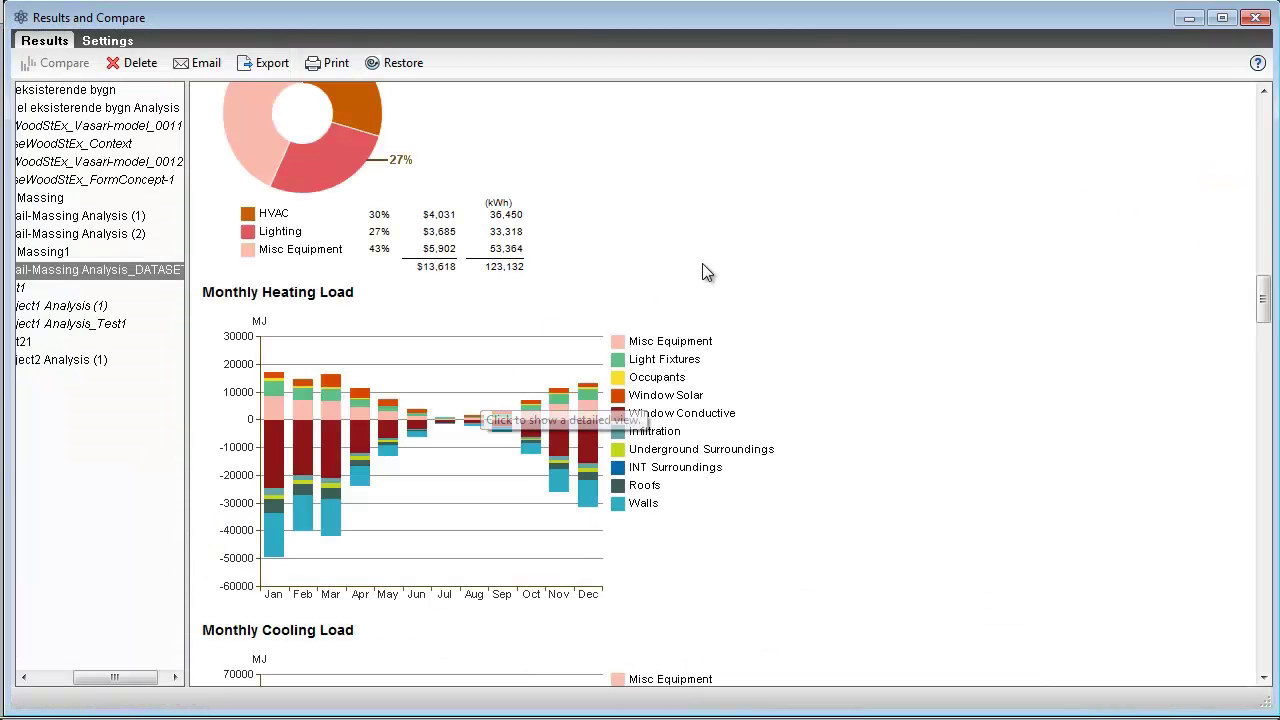
pyautogui.scroll(3, 706, 268)
pyautogui.scroll(3, 706, 268)
pyautogui.scroll(3, 706, 268)
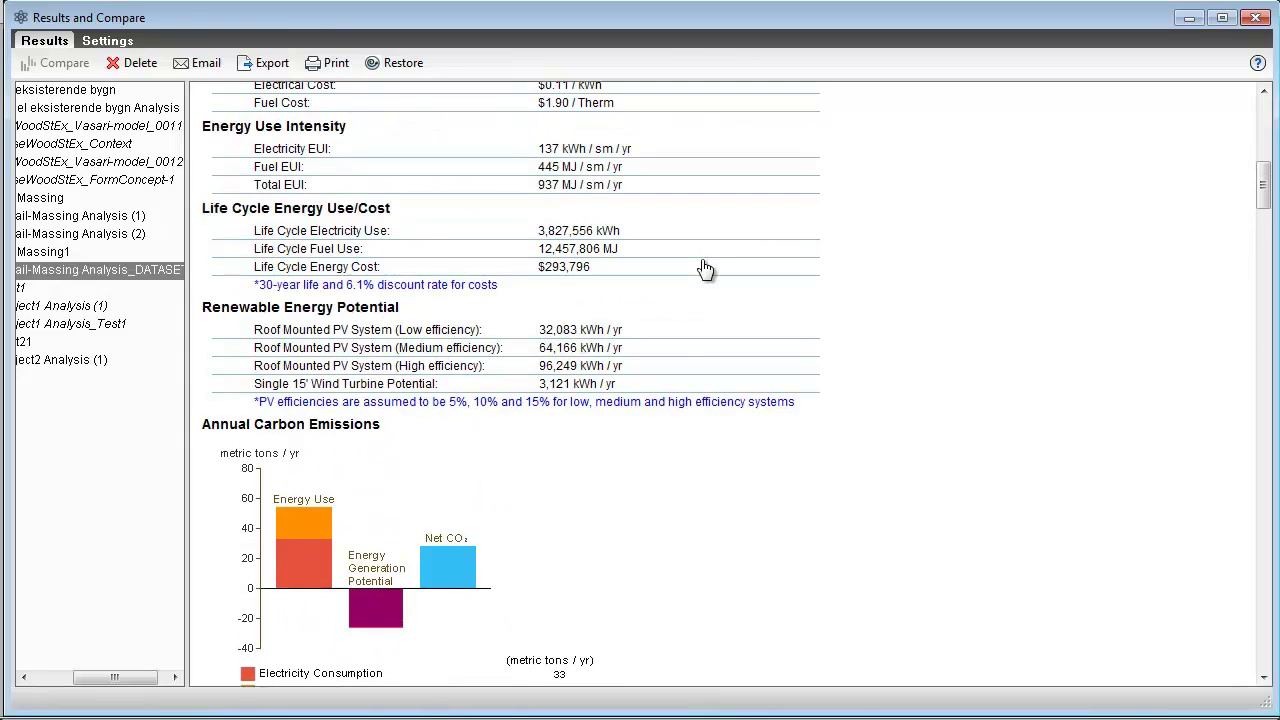
pyautogui.scroll(2, 706, 268)
pyautogui.scroll(-2, 706, 268)
pyautogui.scroll(-5, 706, 268)
pyautogui.scroll(4, 706, 268)
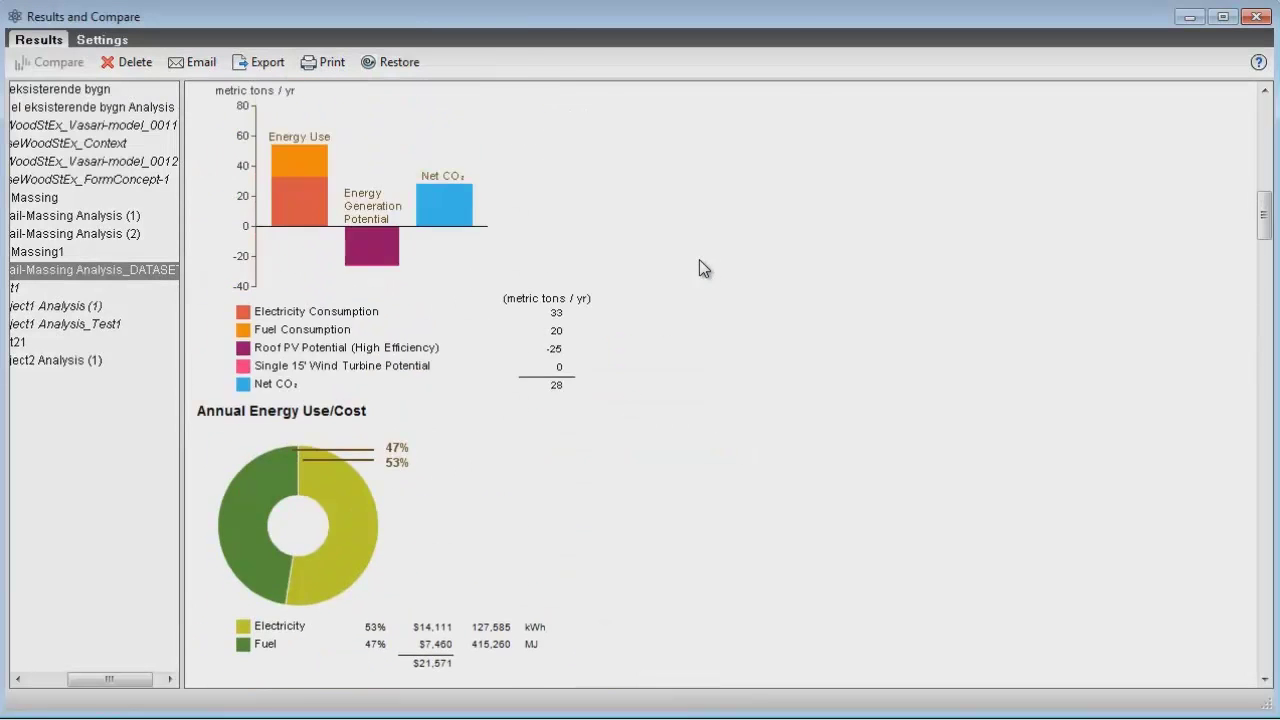
pyautogui.scroll(2, 706, 268)
pyautogui.scroll(2, 703, 268)
pyautogui.scroll(2, 703, 268)
pyautogui.scroll(-2, 703, 268)
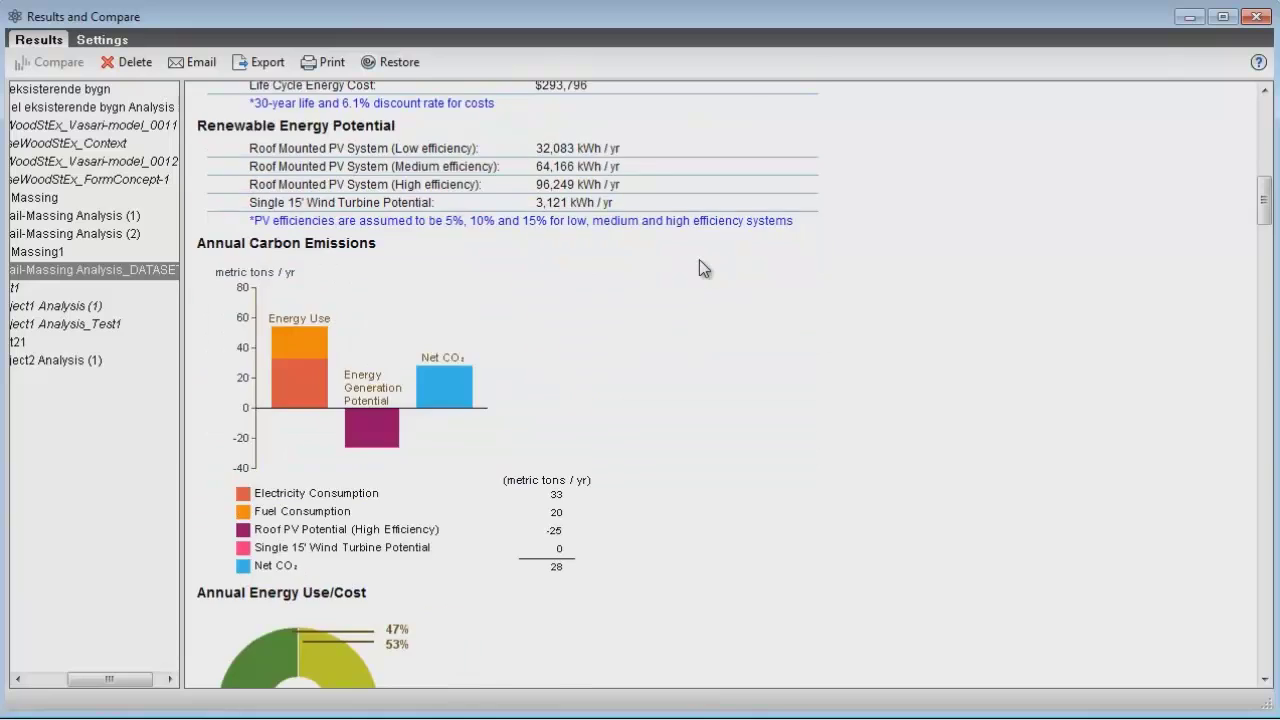
pyautogui.scroll(-5, 703, 268)
pyautogui.scroll(-4, 699, 259)
pyautogui.scroll(-3, 683, 278)
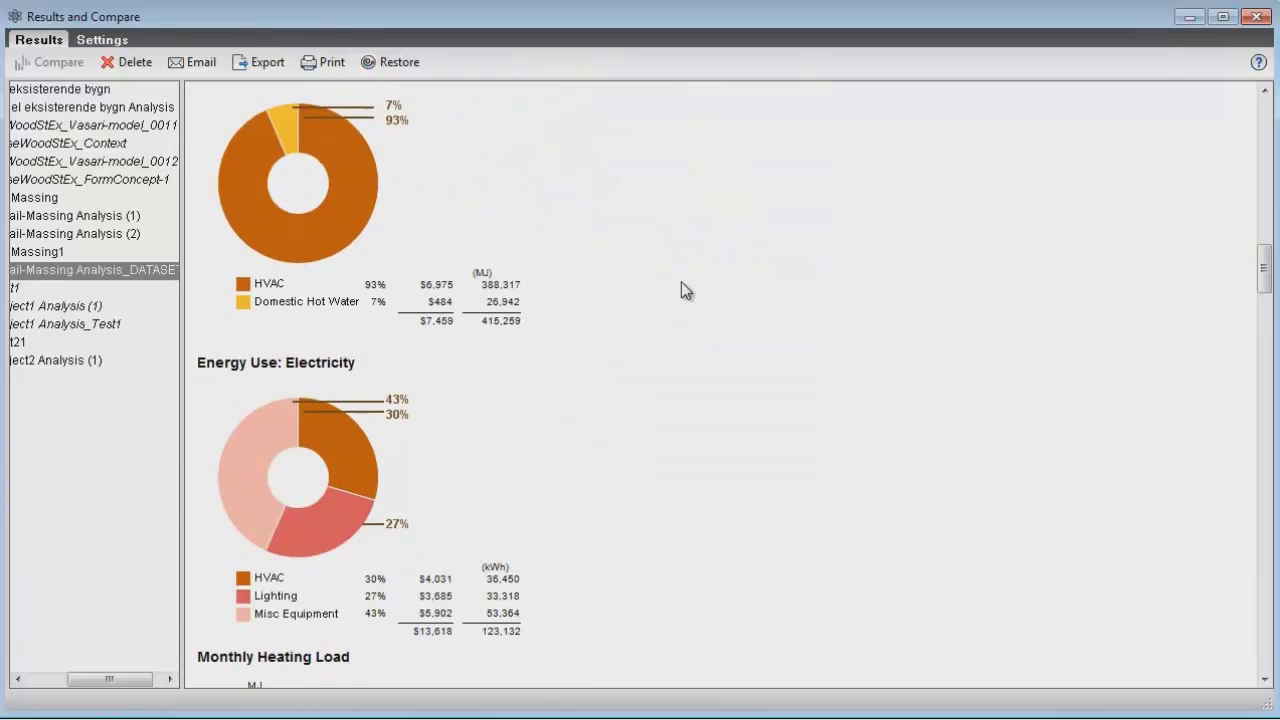
pyautogui.scroll(-3, 681, 281)
pyautogui.scroll(-3, 680, 300)
pyautogui.scroll(-1, 683, 303)
pyautogui.scroll(-1, 690, 330)
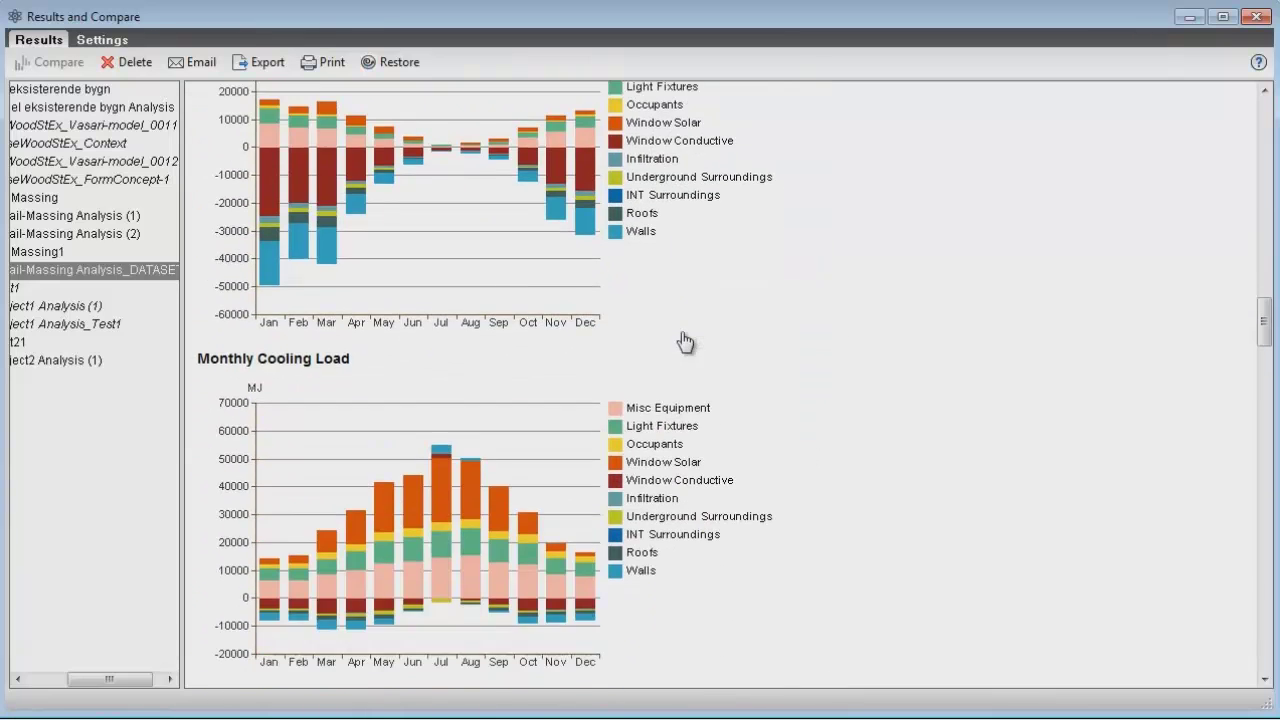
pyautogui.scroll(1, 690, 340)
pyautogui.scroll(1, 560, 284)
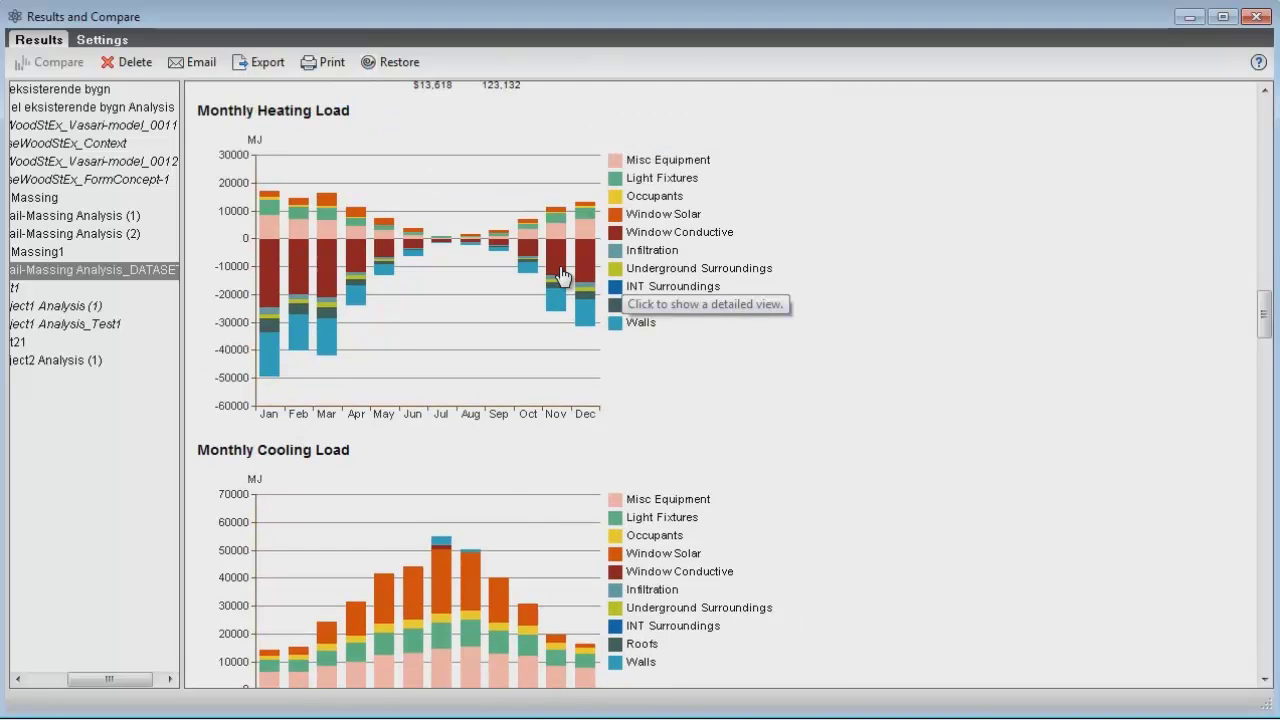
pyautogui.scroll(-1, 562, 285)
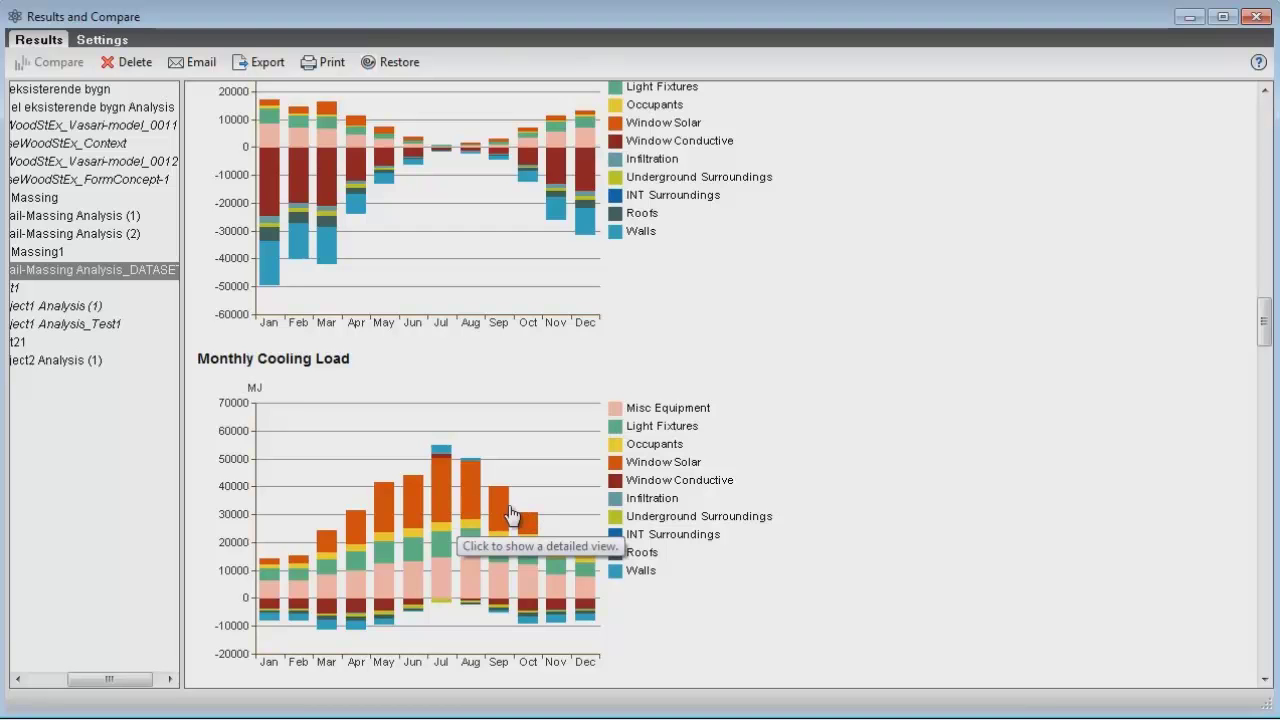
pyautogui.scroll(1, 650, 483)
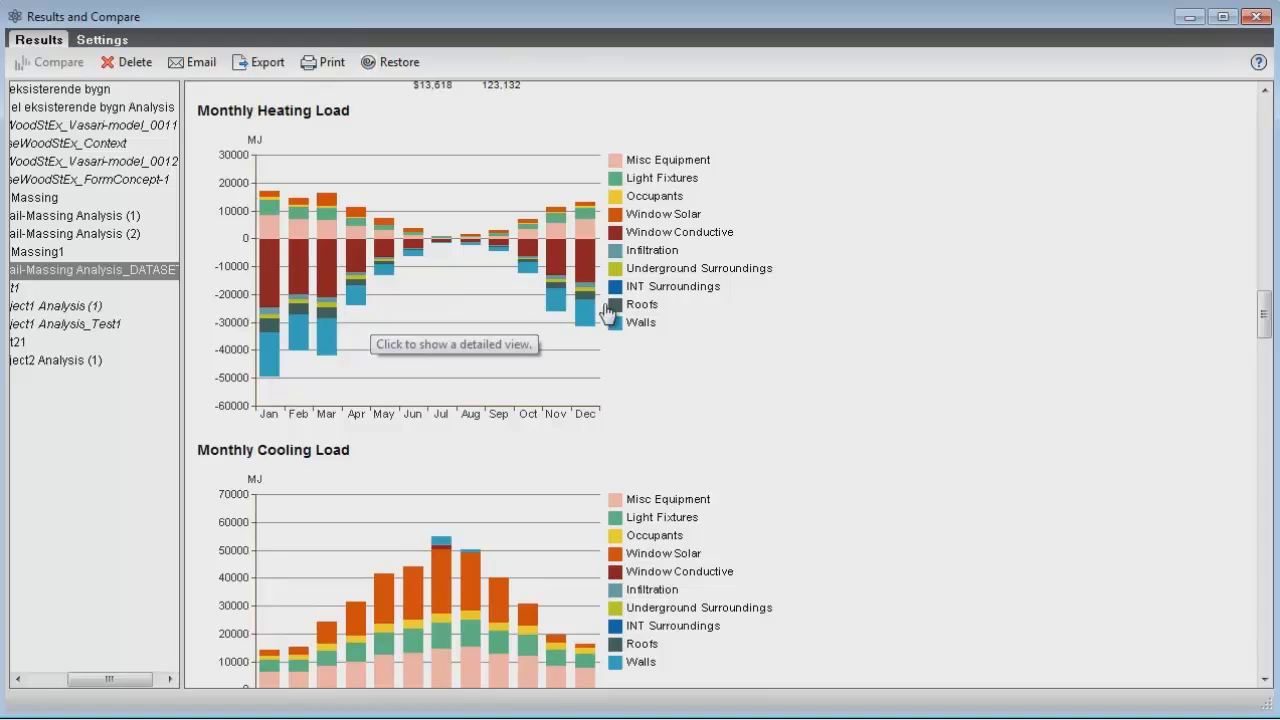
pyautogui.scroll(3, 700, 320)
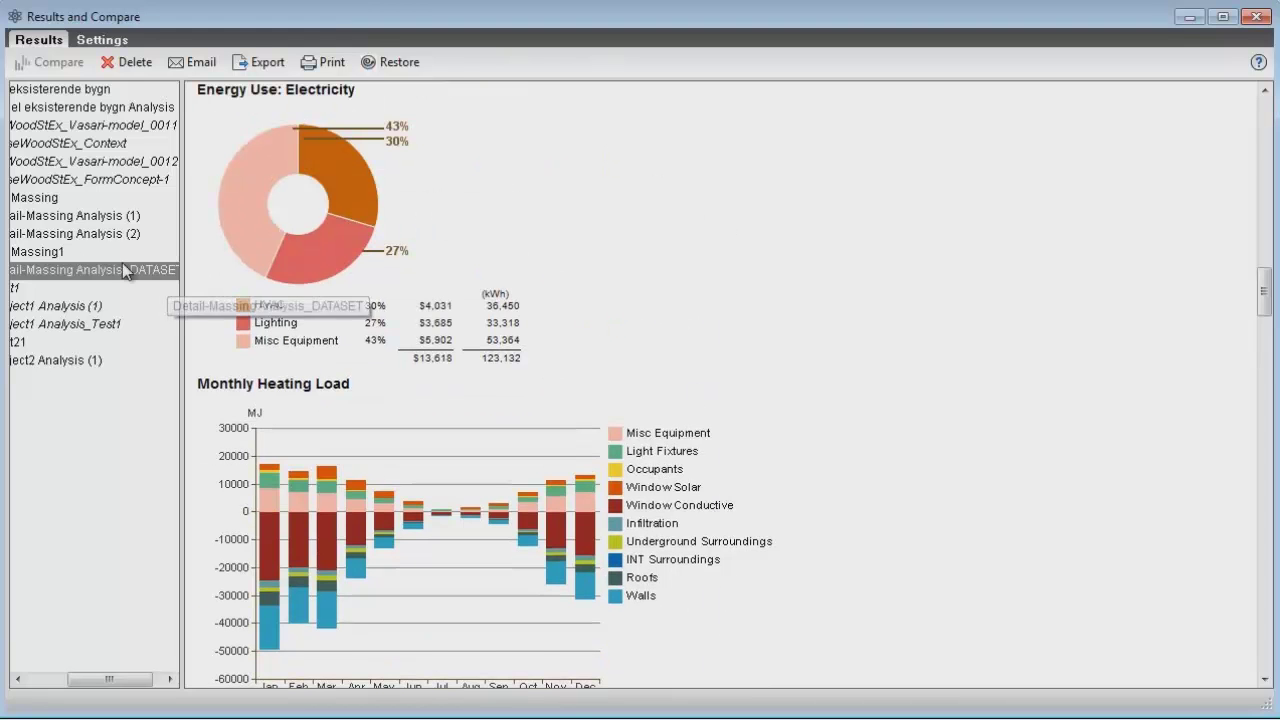
pyautogui.scroll(-4, 628, 335)
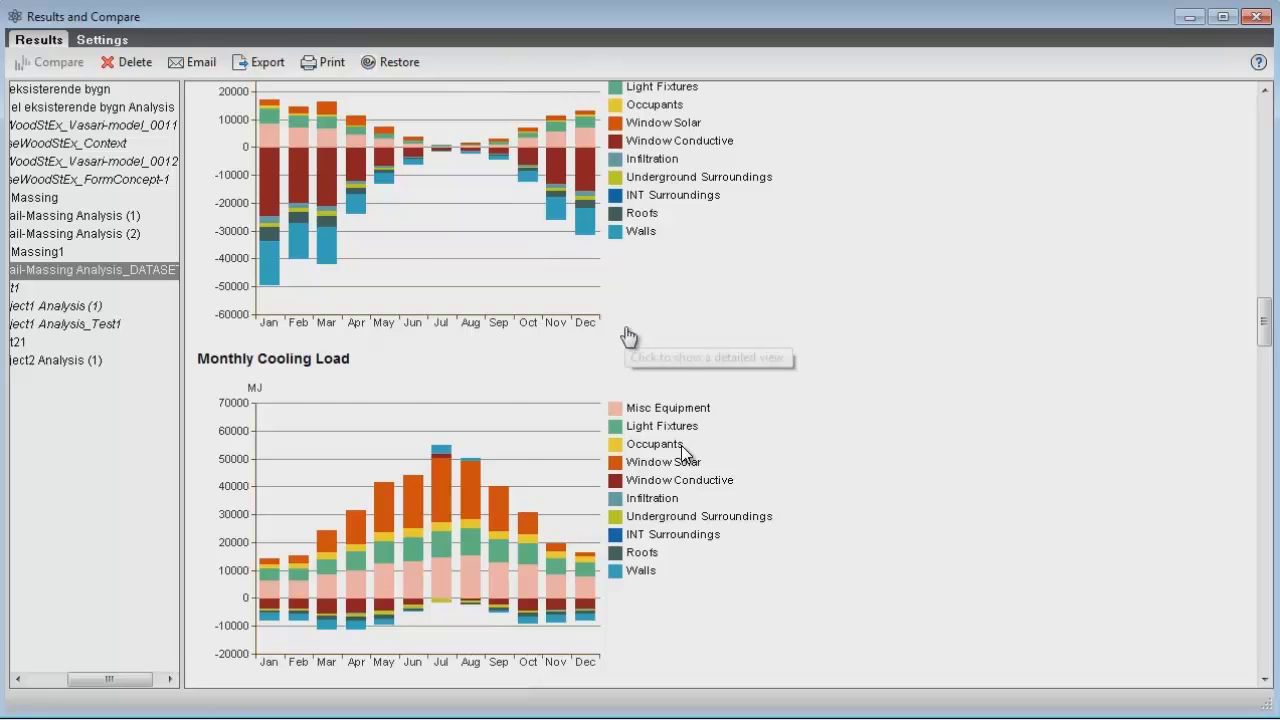
pyautogui.scroll(3, 714, 391)
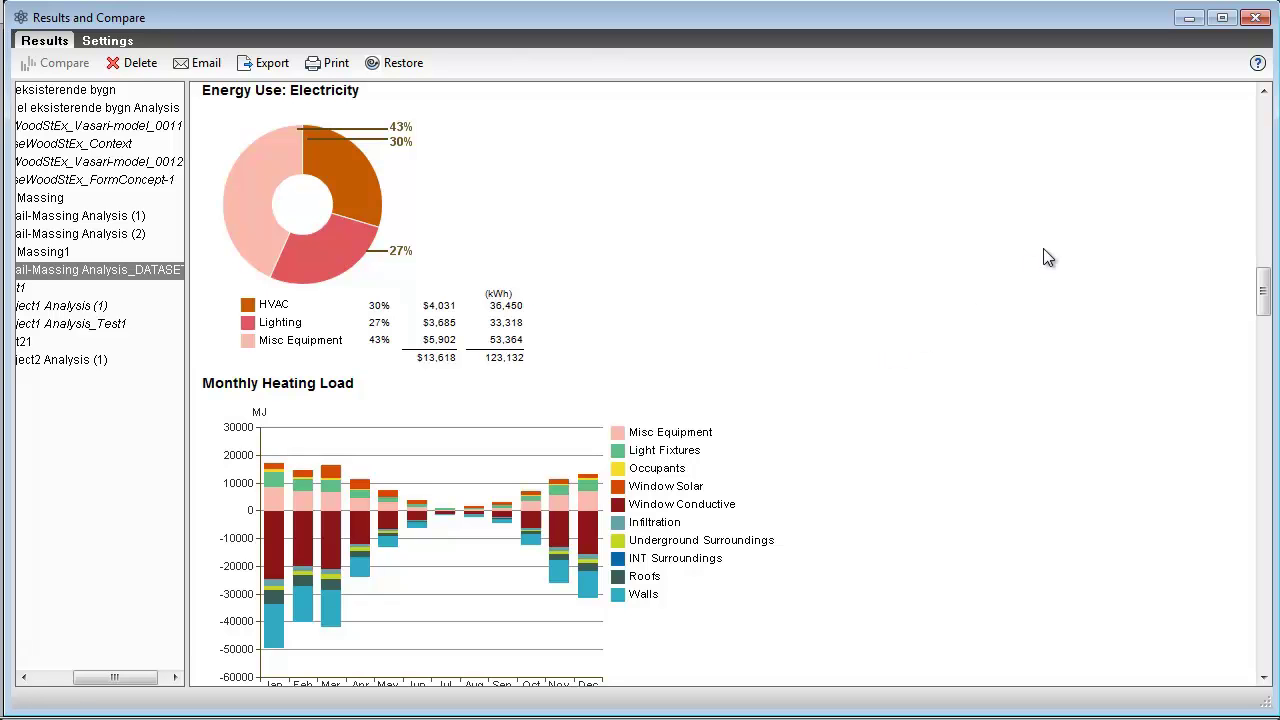
# Step: Minimize the Vasari Results and Compare window and switch to the Revit project Babel detaljeret
pyautogui.click(1190, 18)
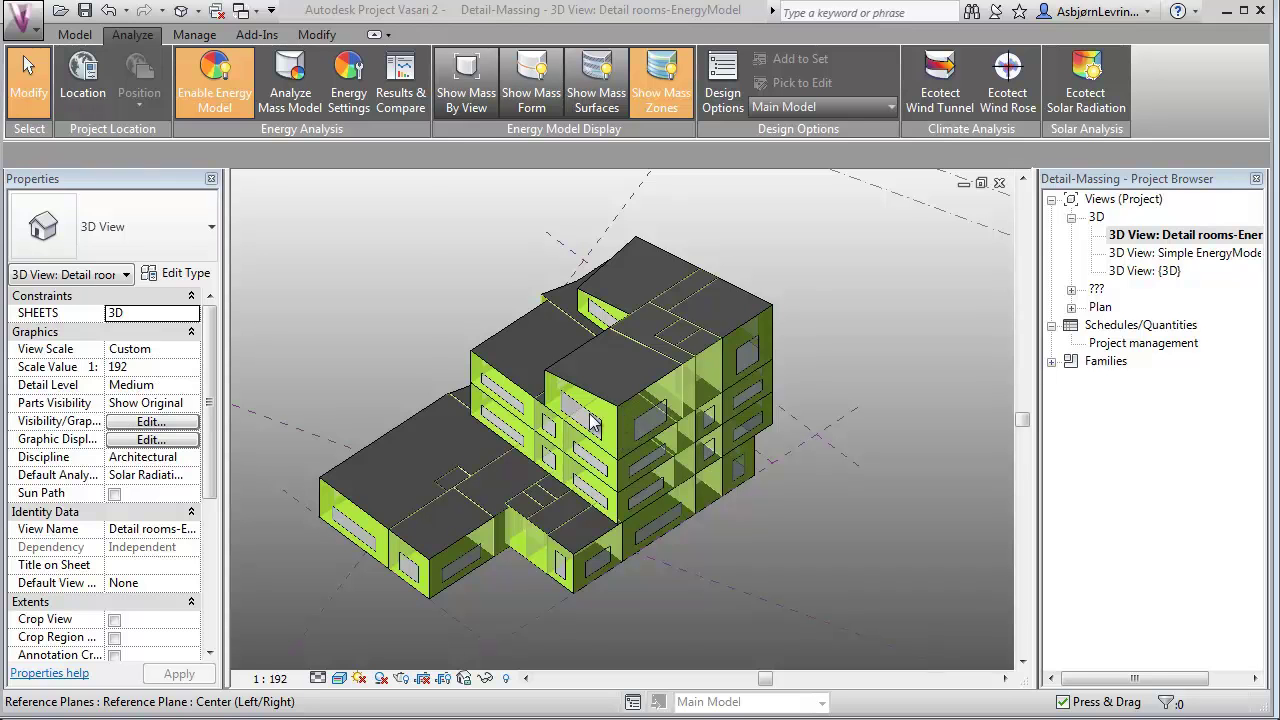
pyautogui.click(24, 26)
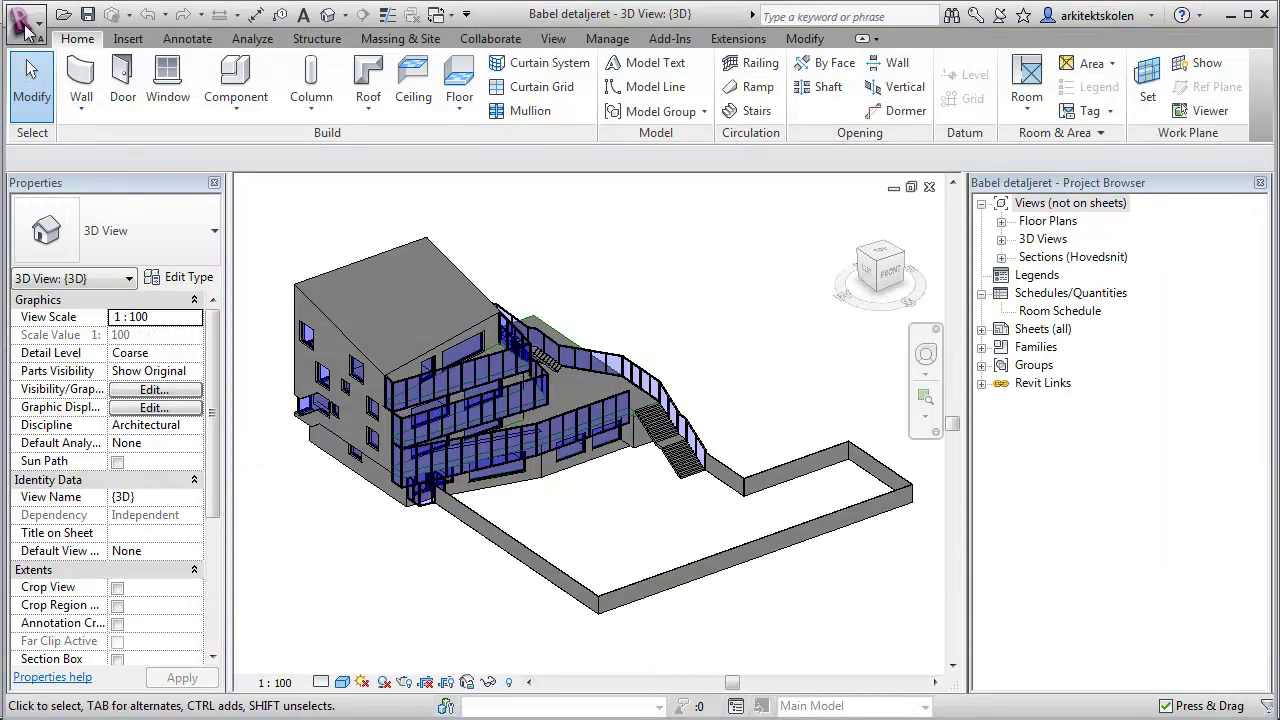
# Step: Export the Babel detaljeret model from the Revit application menu as gbXML
pyautogui.click(25, 30)
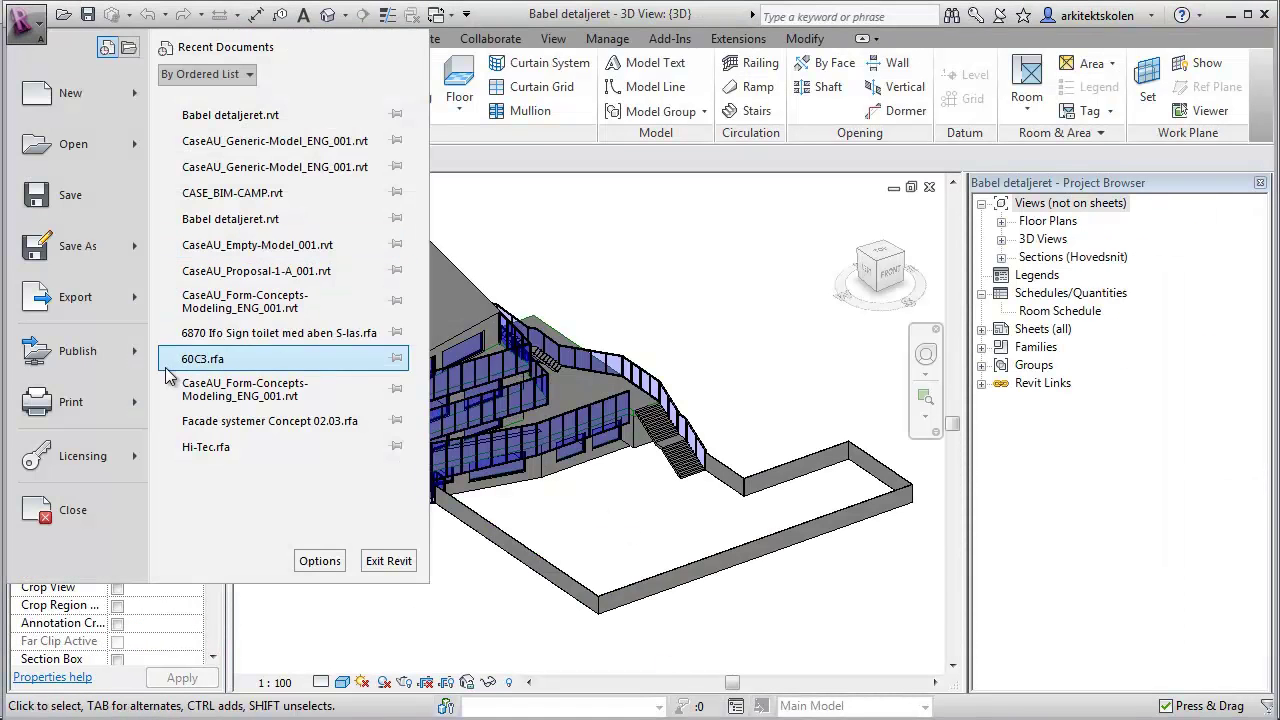
pyautogui.click(75, 297)
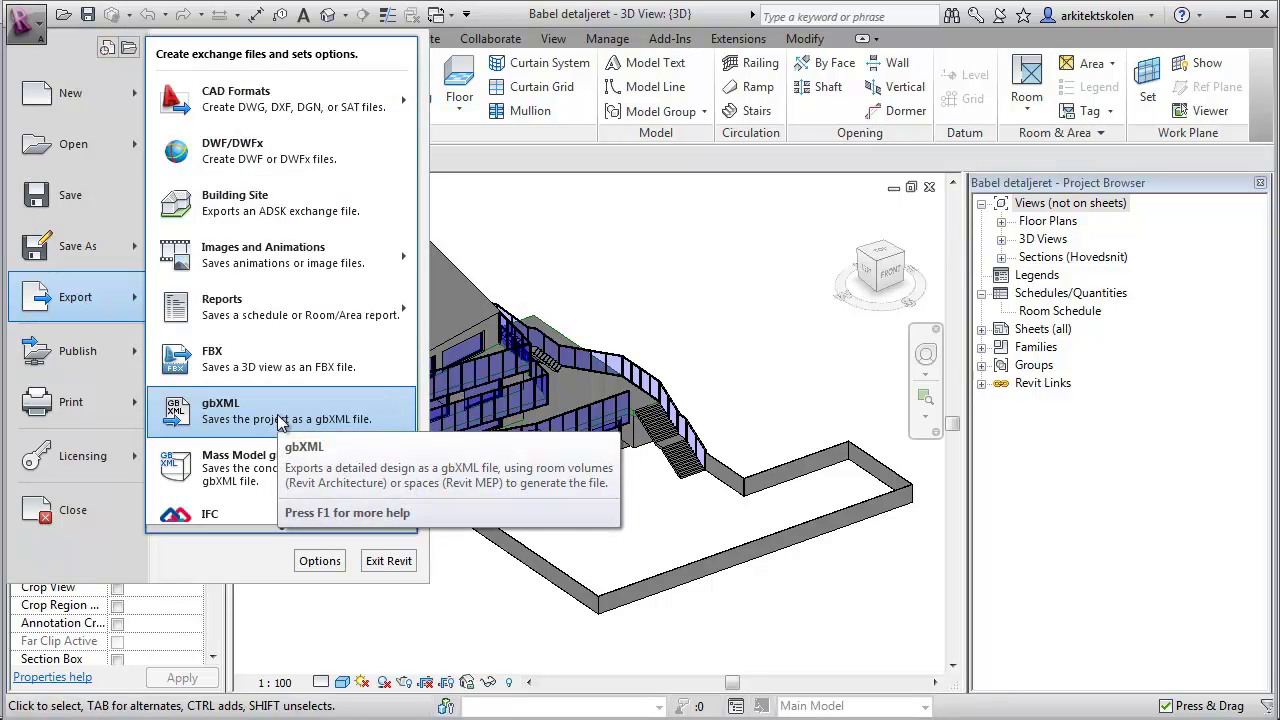
pyautogui.click(281, 422)
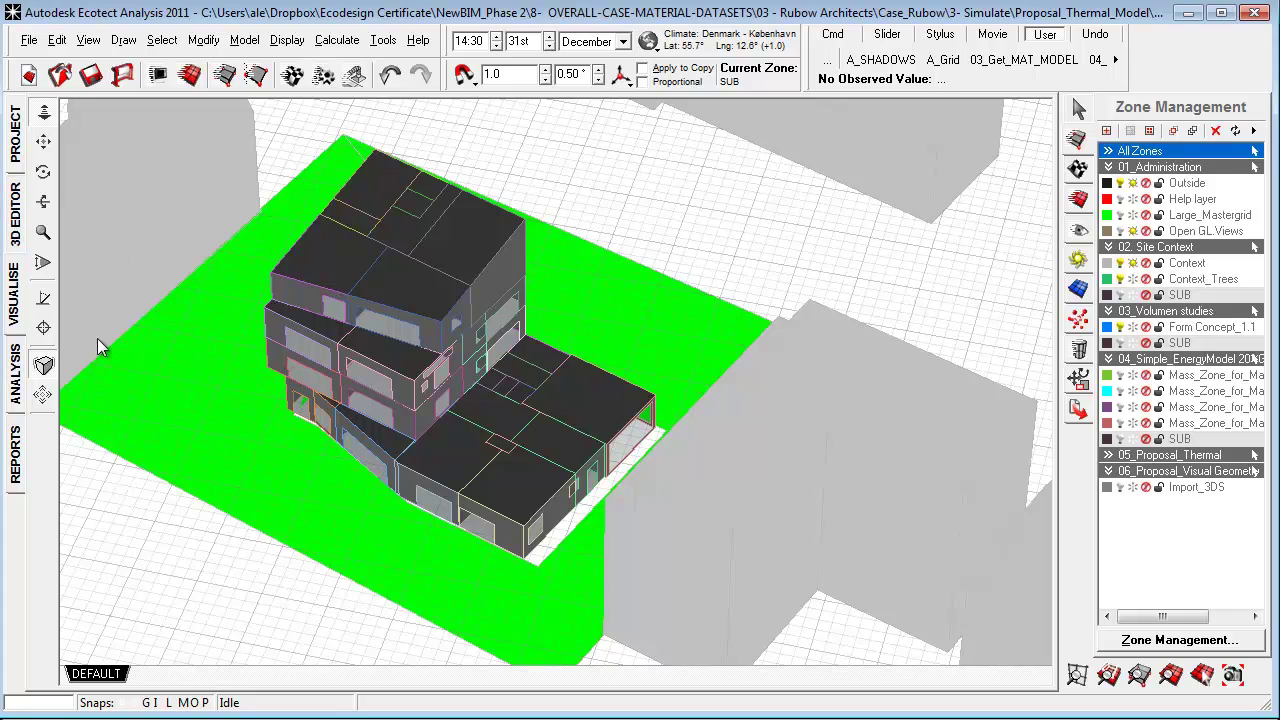
# Step: In the 3D Editor, nudge one exterior wall's corner node, then box-select the whole model
pyautogui.click(17, 222)
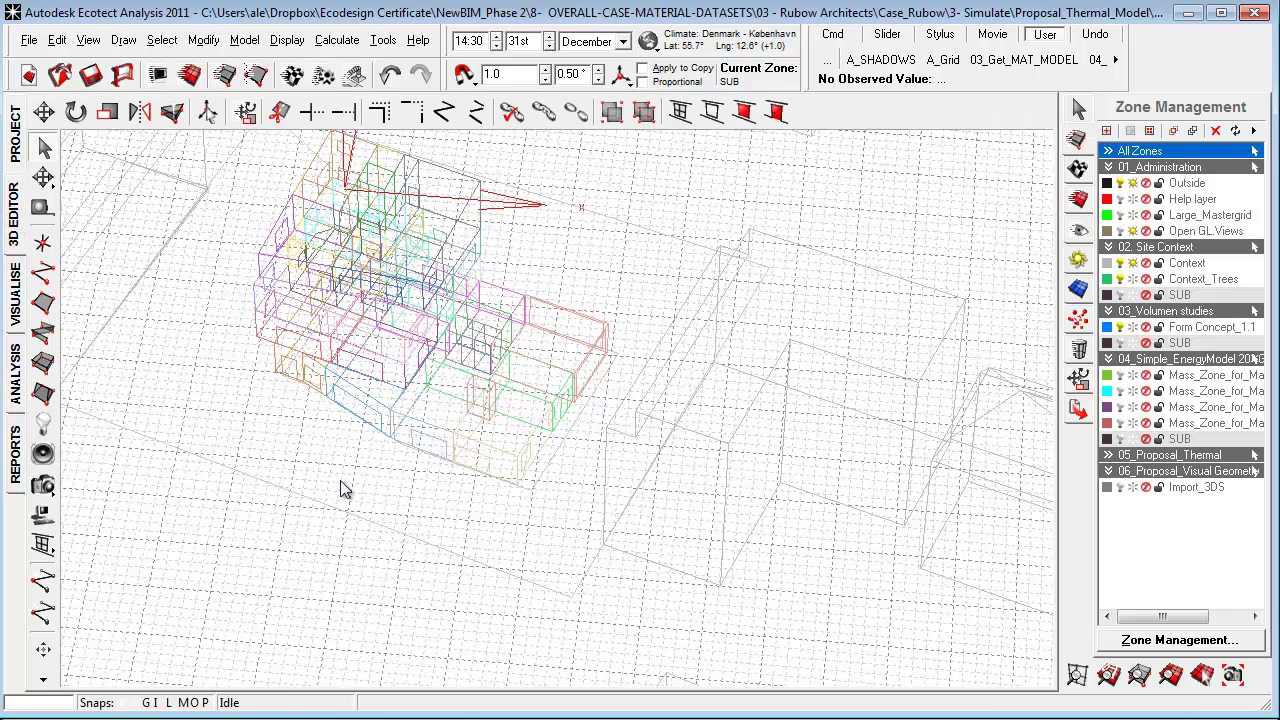
pyautogui.moveTo(391, 480); pyautogui.dragTo(400, 520, button='middle')
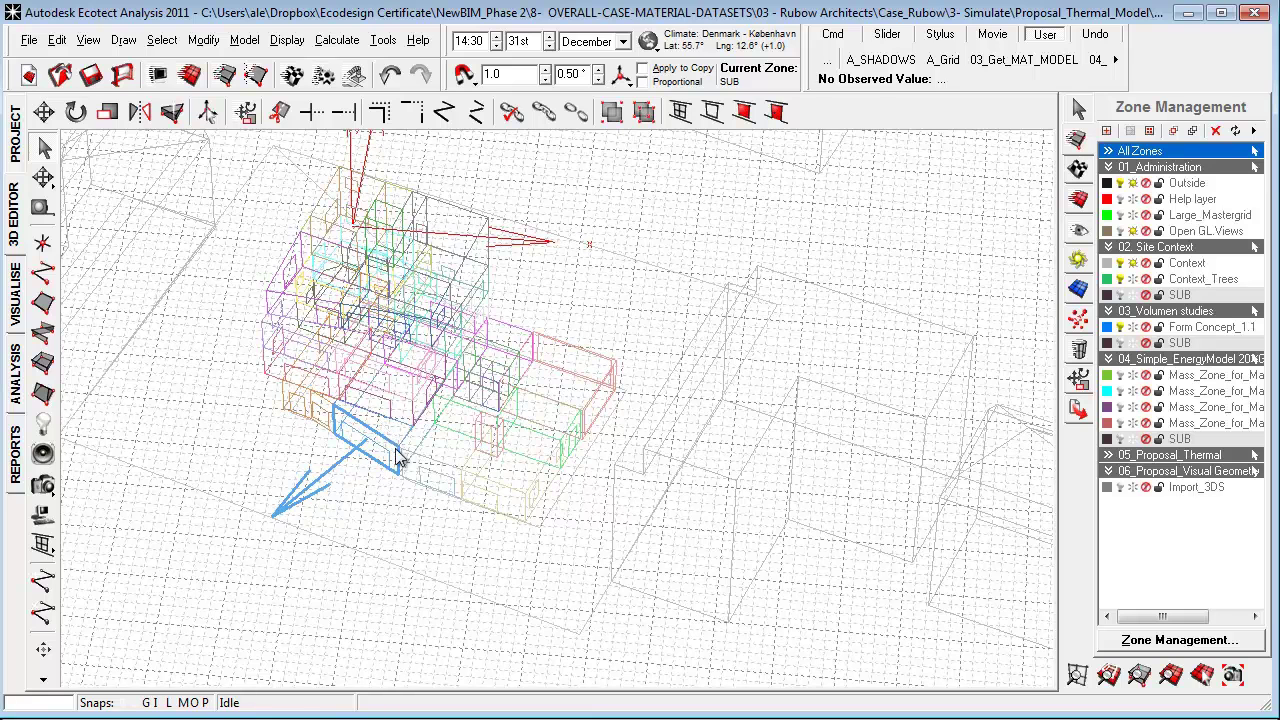
pyautogui.click(396, 458)
pyautogui.click(1080, 108)
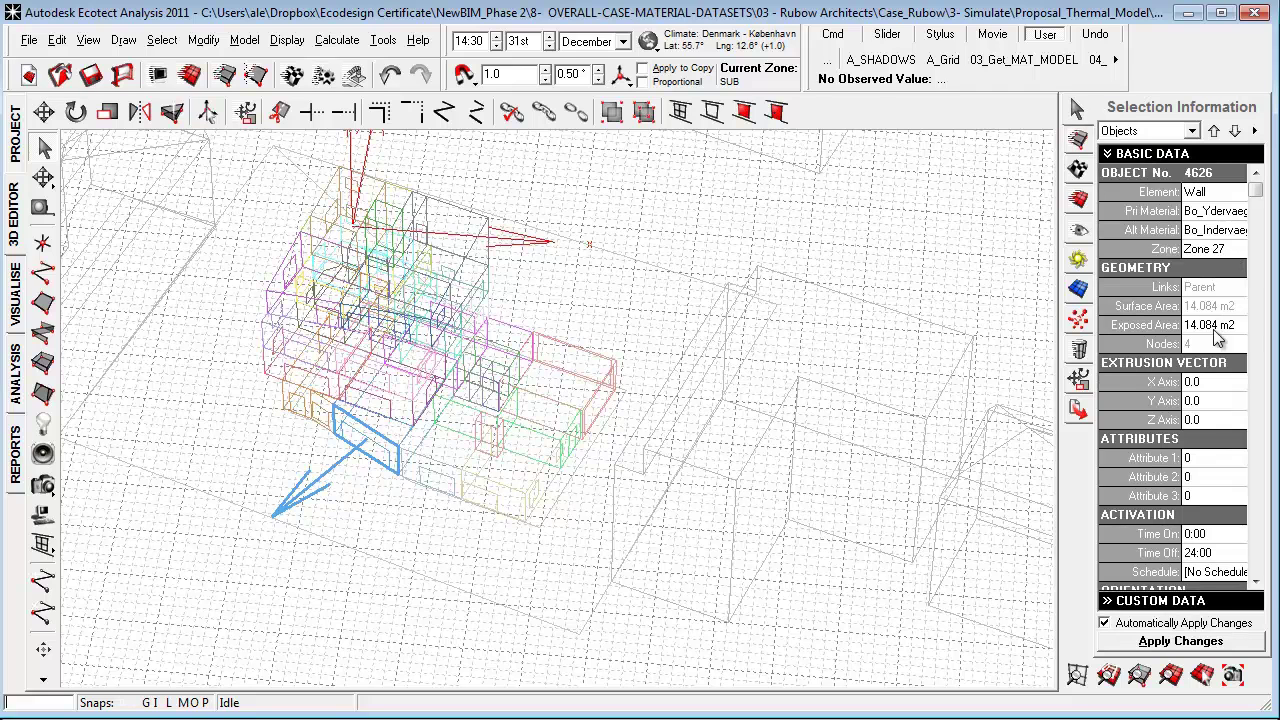
pyautogui.click(389, 458)
pyautogui.moveTo(389, 458); pyautogui.dragTo(383, 458)
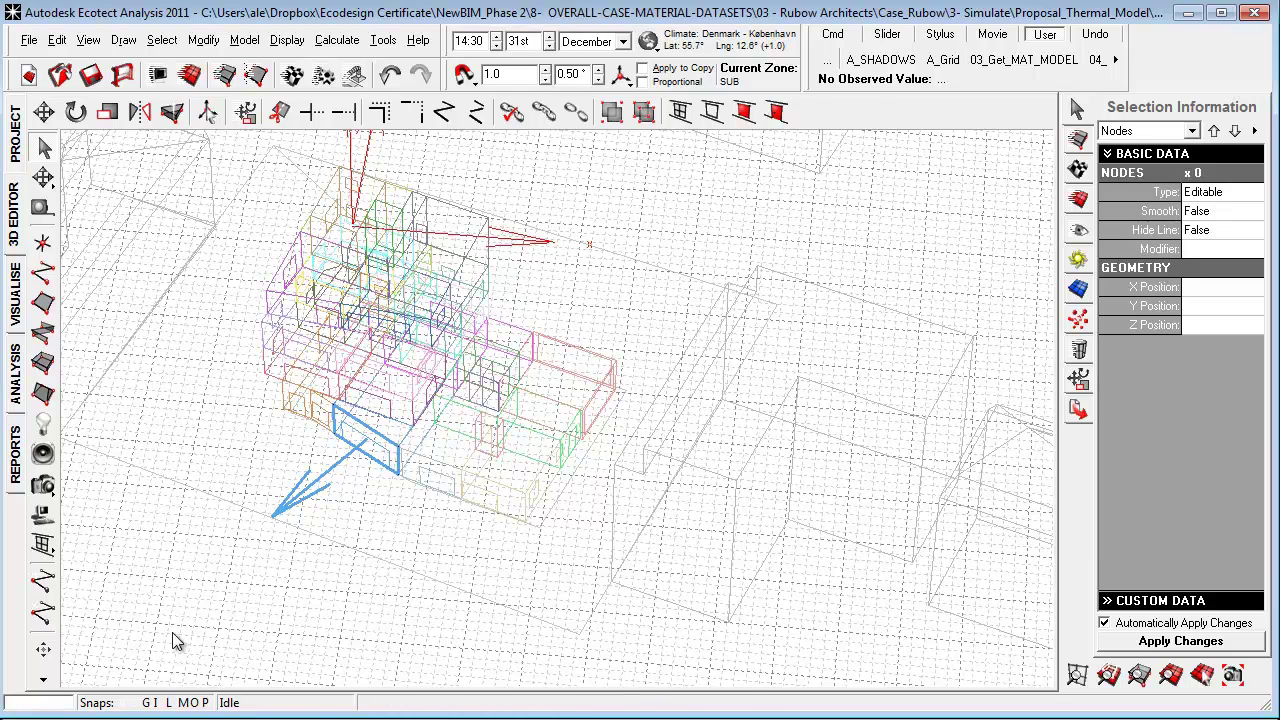
pyautogui.moveTo(171, 630); pyautogui.dragTo(665, 140)
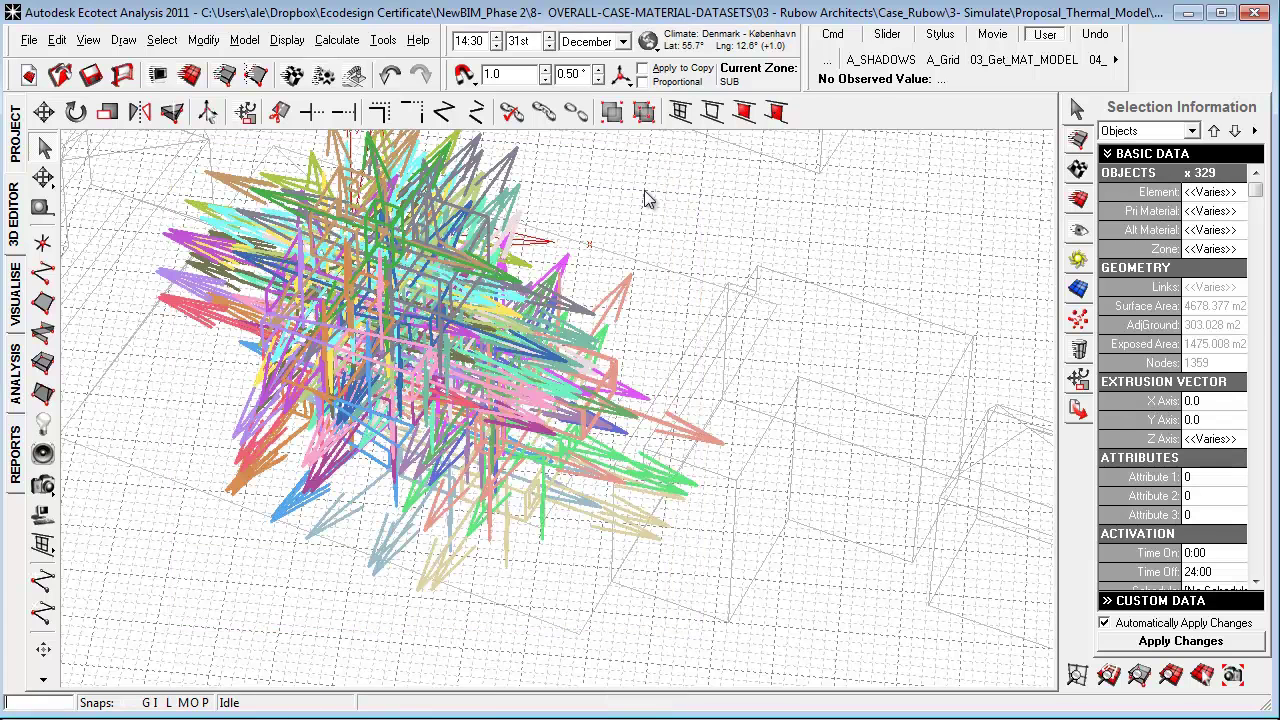
# Step: Fix links on all 329 objects with plane-equation and alternate-material options kept, then show Visualise
pyautogui.click(510, 113)
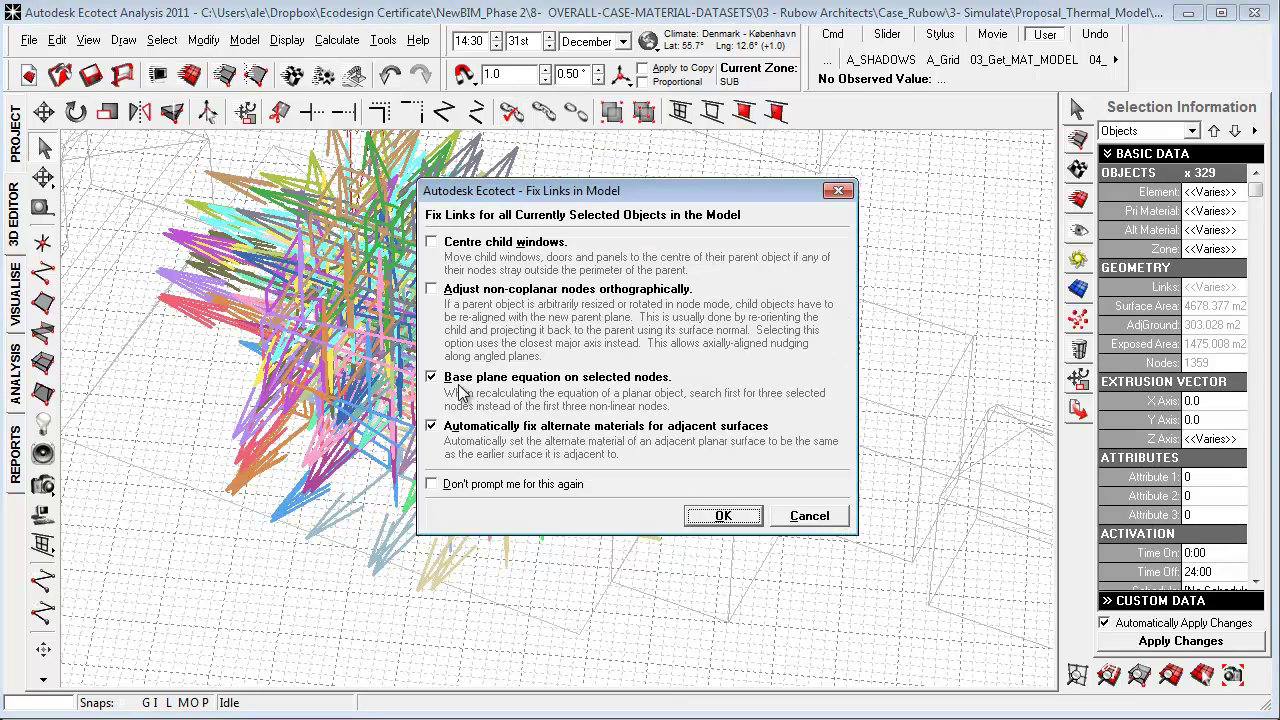
pyautogui.click(730, 524)
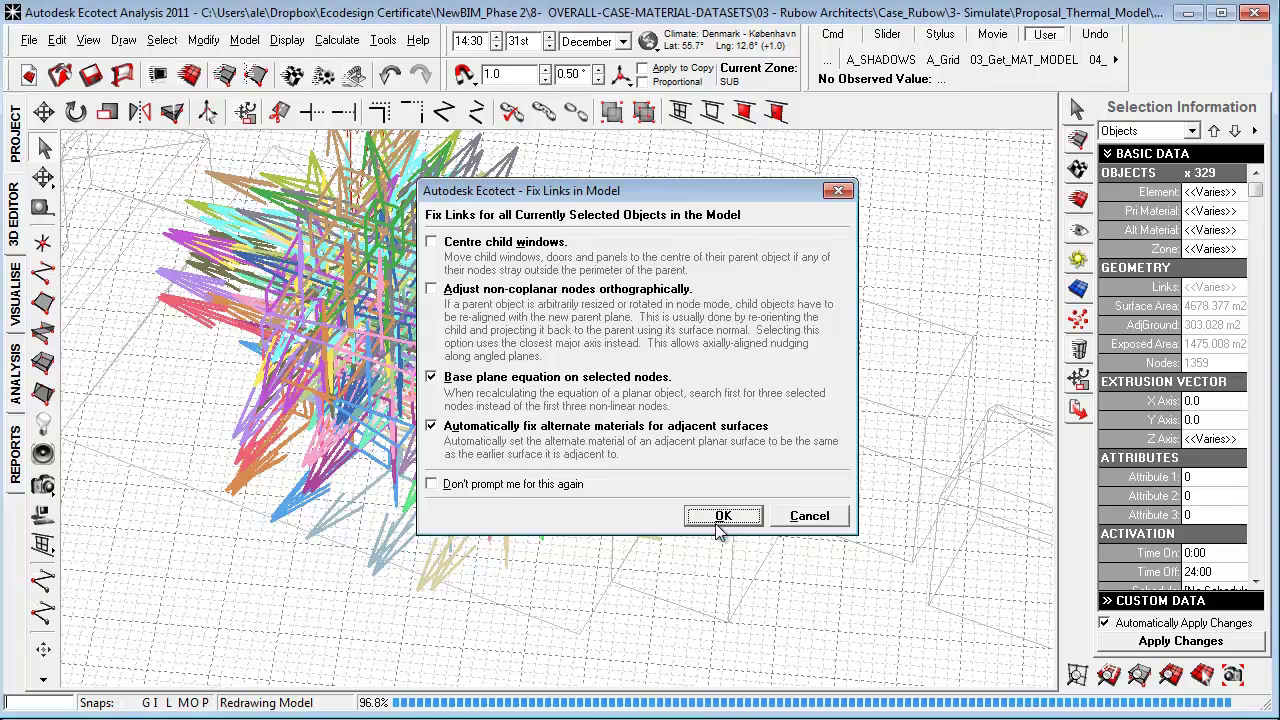
pyautogui.click(15, 295)
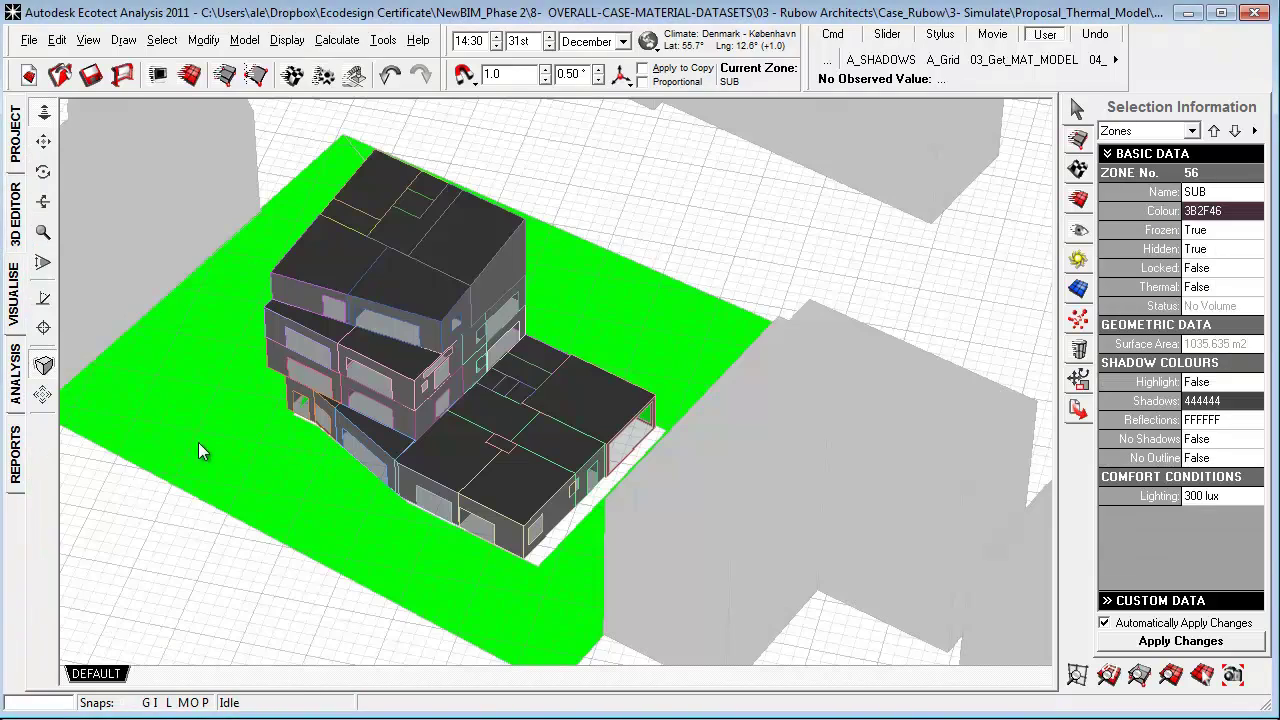
# Step: Open the Monthly Loads/Discomfort analysis and select the MONTH header row in the results text
pyautogui.click(16, 385)
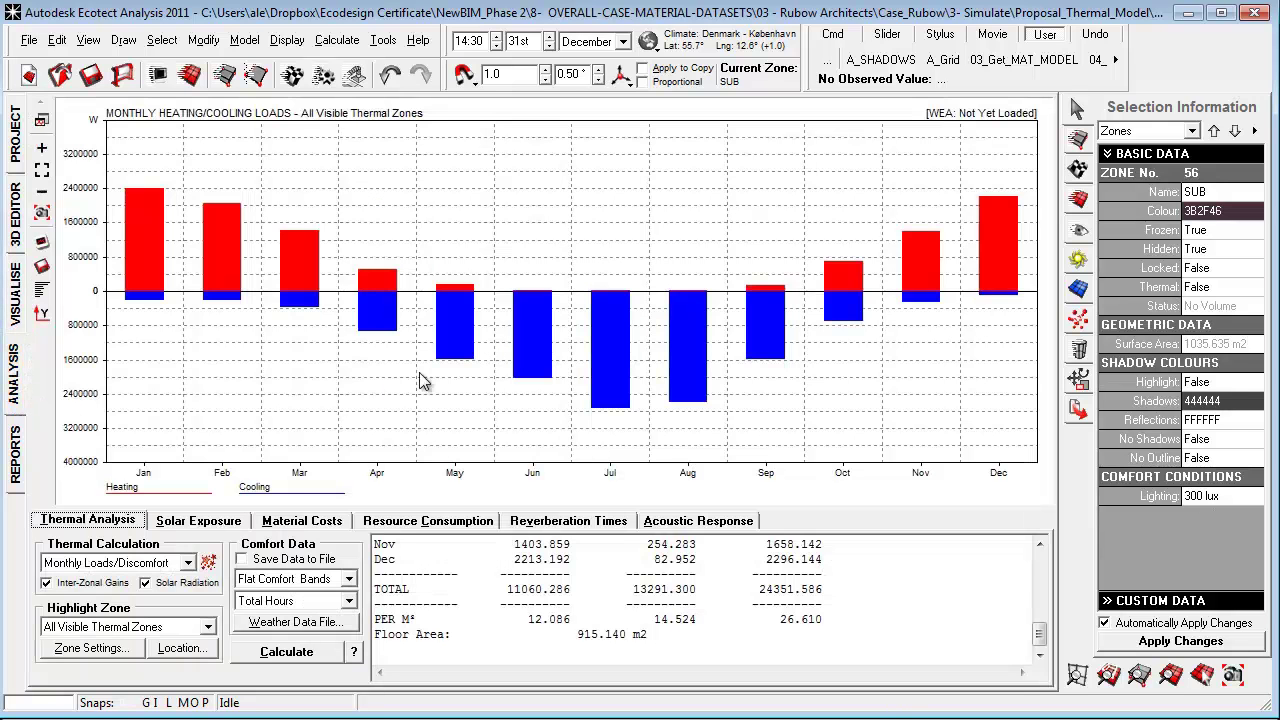
pyautogui.click(885, 627)
pyautogui.scroll(1, 885, 625)
pyautogui.scroll(3, 885, 625)
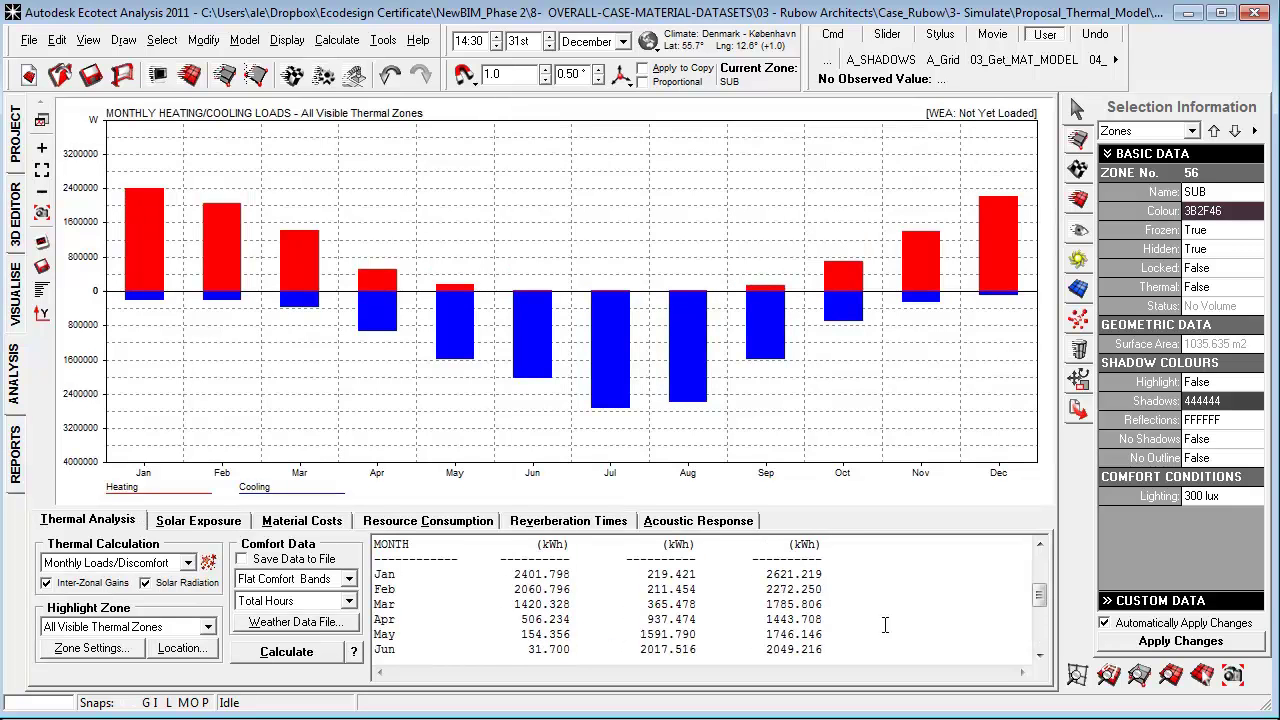
pyautogui.moveTo(878, 545); pyautogui.dragTo(431, 545)
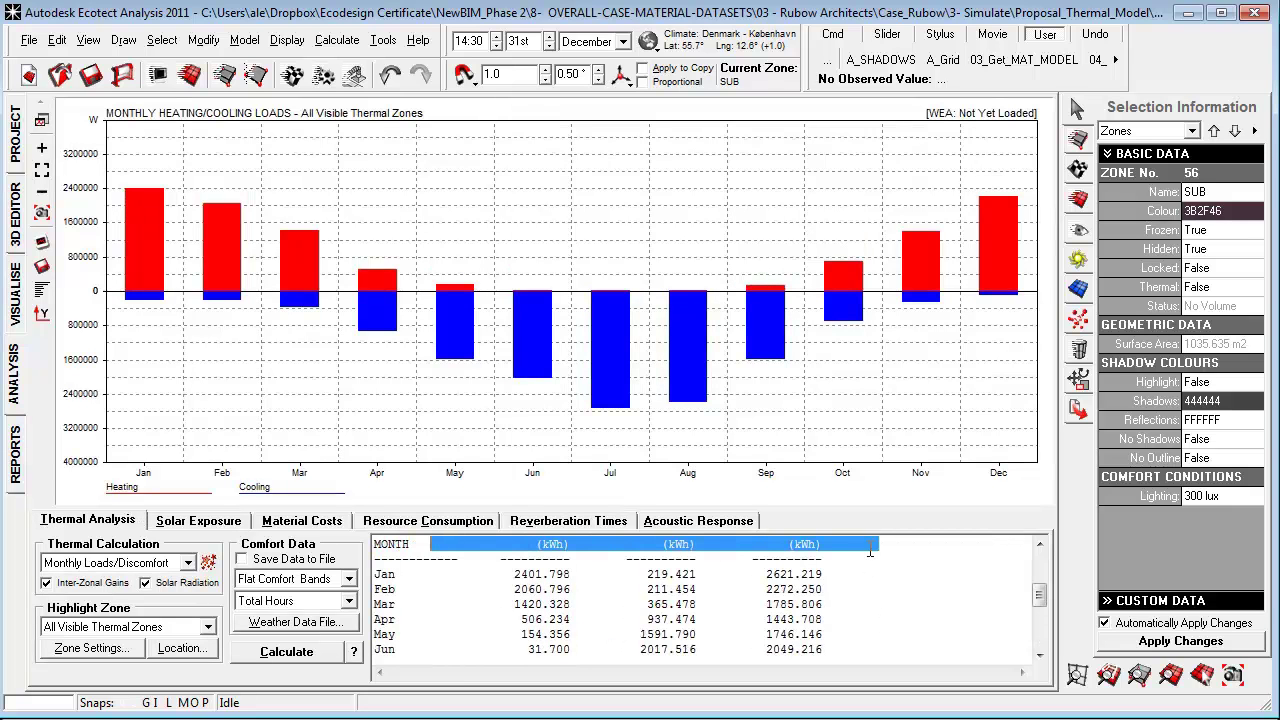
# Step: Select the 26.610 per-m² total and the Floor Area lines in the results
pyautogui.scroll(-4, 872, 553)
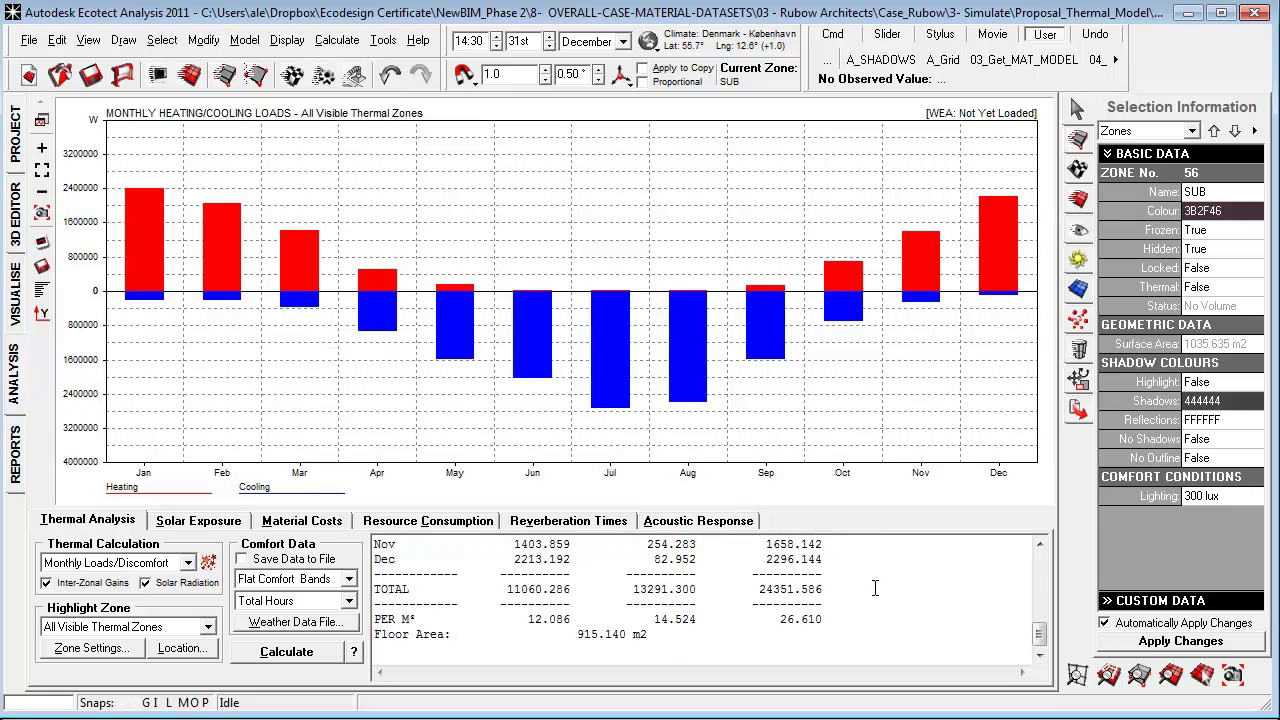
pyautogui.moveTo(822, 619); pyautogui.dragTo(767, 620)
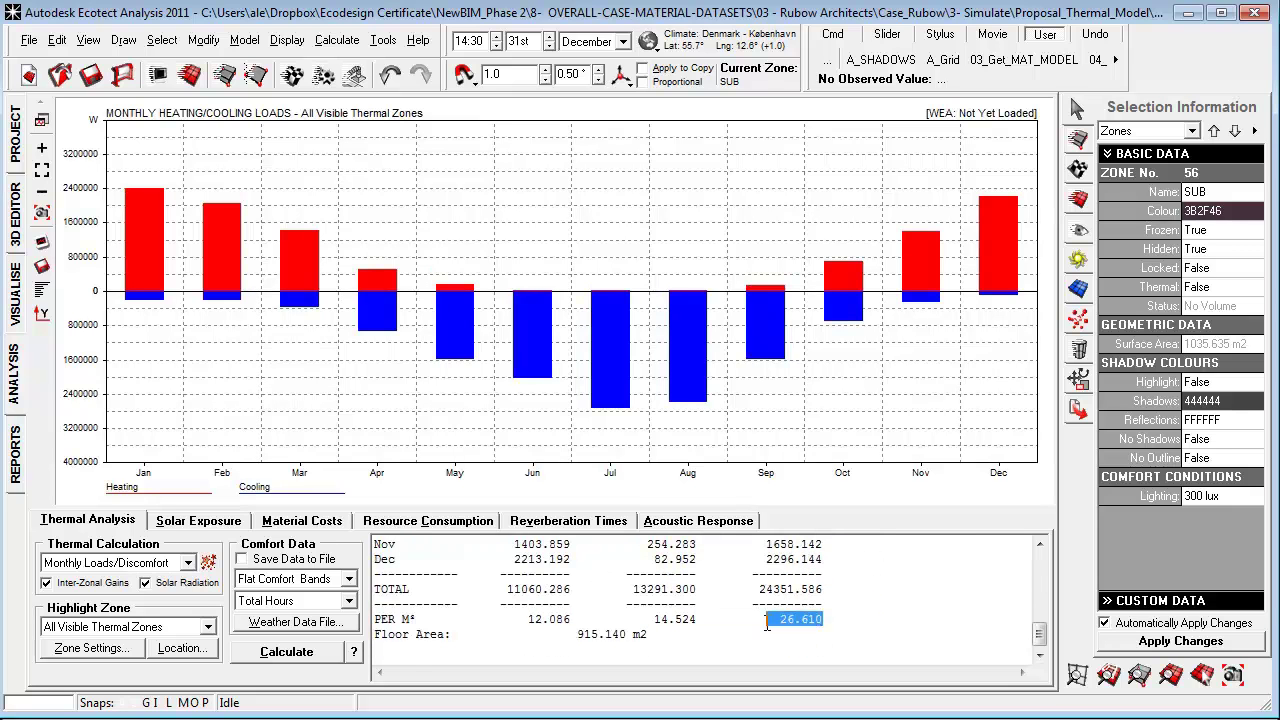
pyautogui.rightClick(828, 625)
pyautogui.moveTo(816, 634)
pyautogui.mouseDown()
pyautogui.moveTo(660, 637)
pyautogui.moveTo(688, 637)
pyautogui.mouseUp()
# Step: Store the current monthly loads on the chart as a hatched baseline
pyautogui.click(930, 640)
pyautogui.rightClick(751, 401)
pyautogui.click(800, 486)
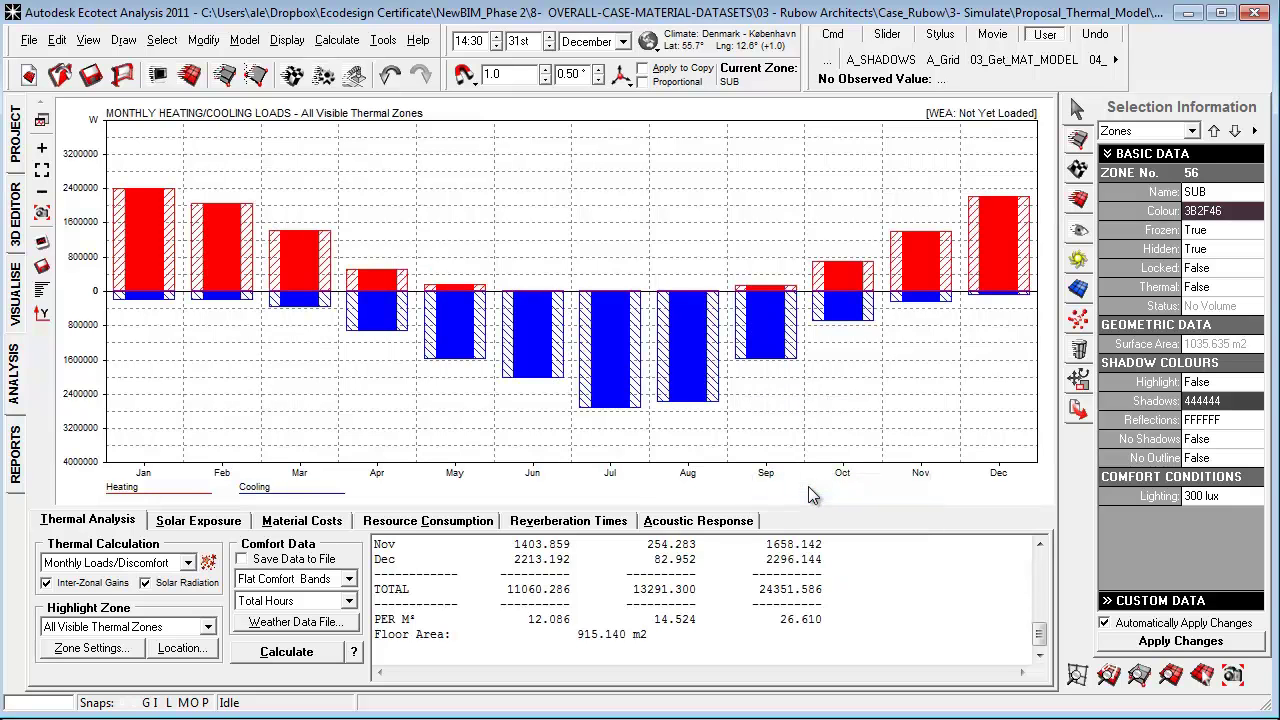
# Step: Select all walls, set the exterior wall material's U-value to 0.16, and recalculate
pyautogui.click(162, 40)
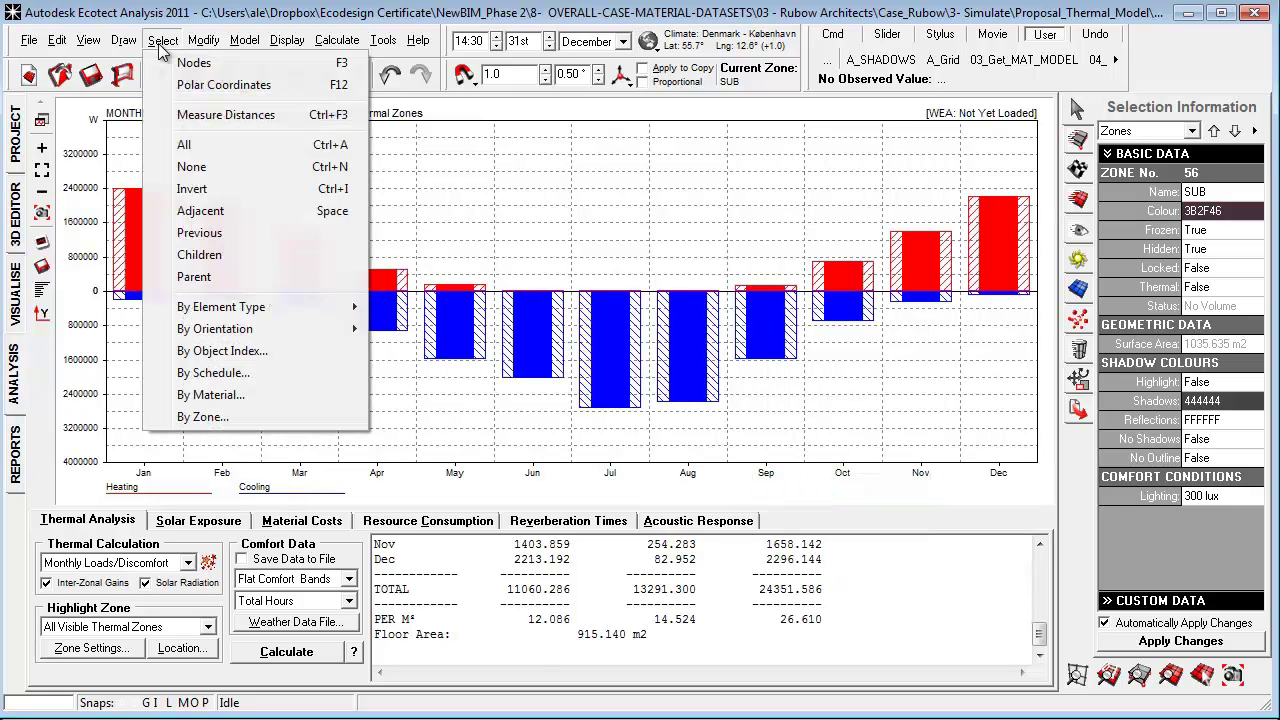
pyautogui.moveTo(221, 307)
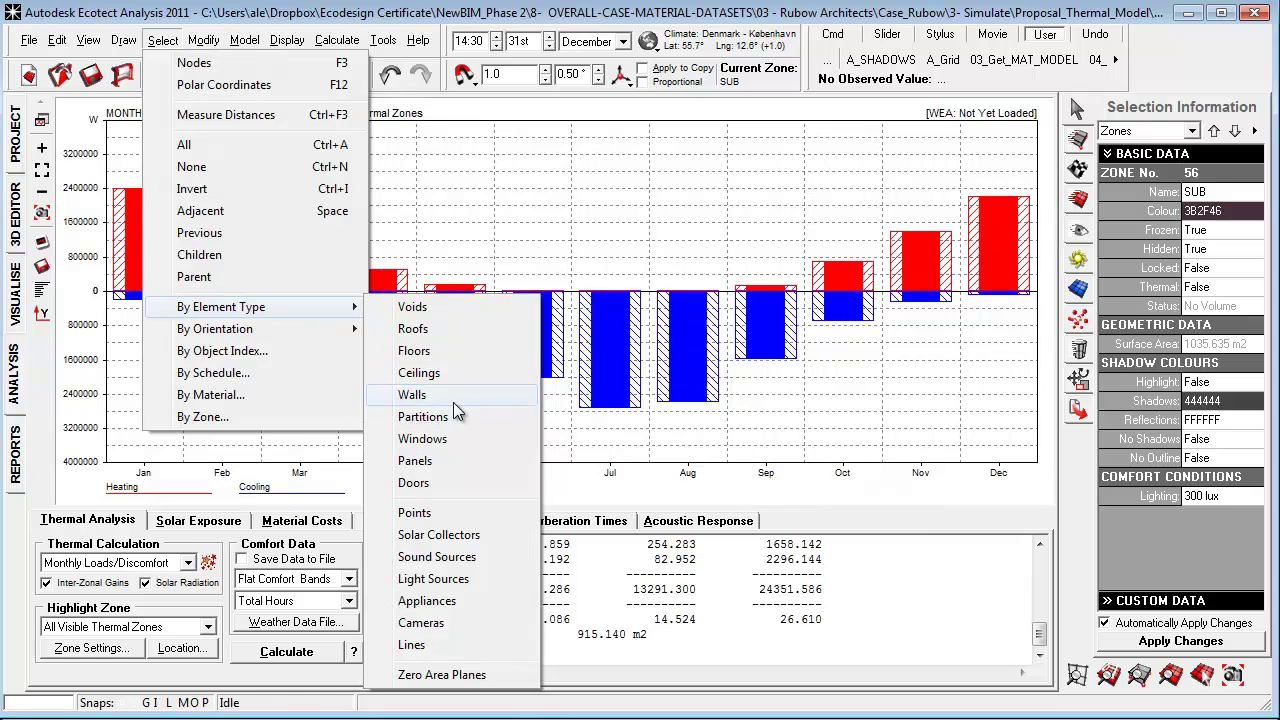
pyautogui.click(454, 400)
pyautogui.click(1074, 170)
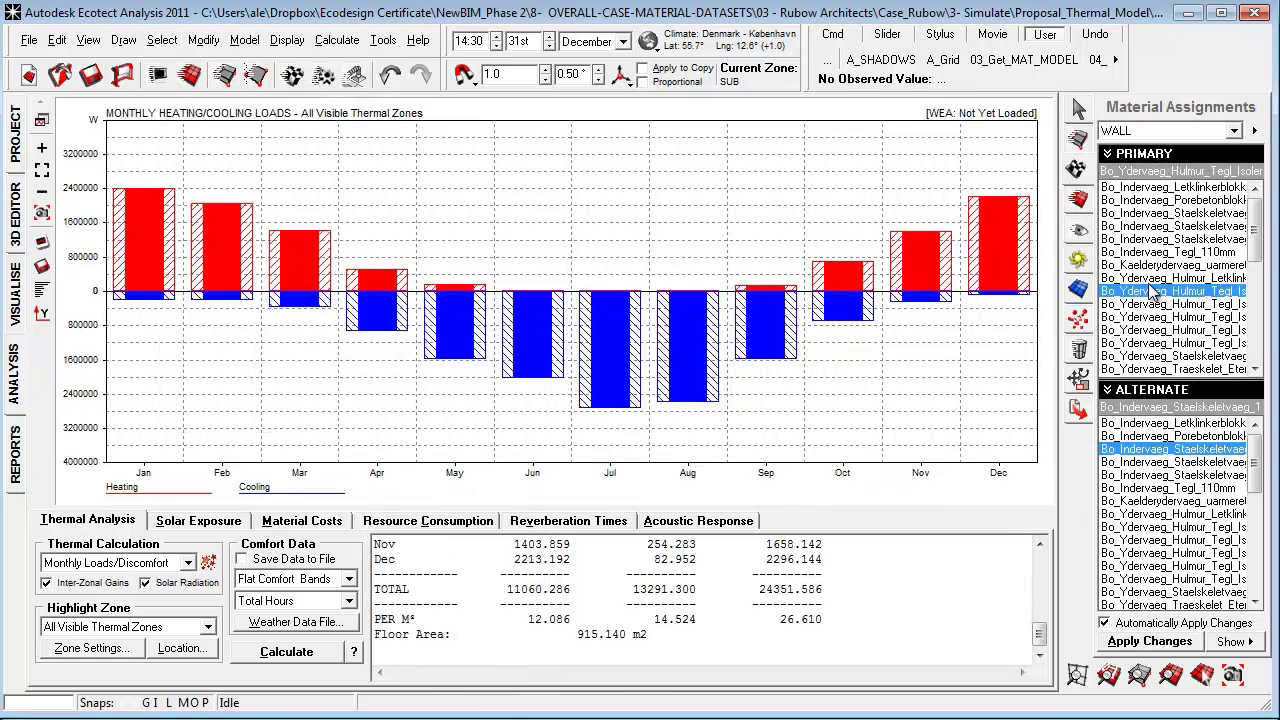
pyautogui.doubleClick(1188, 293)
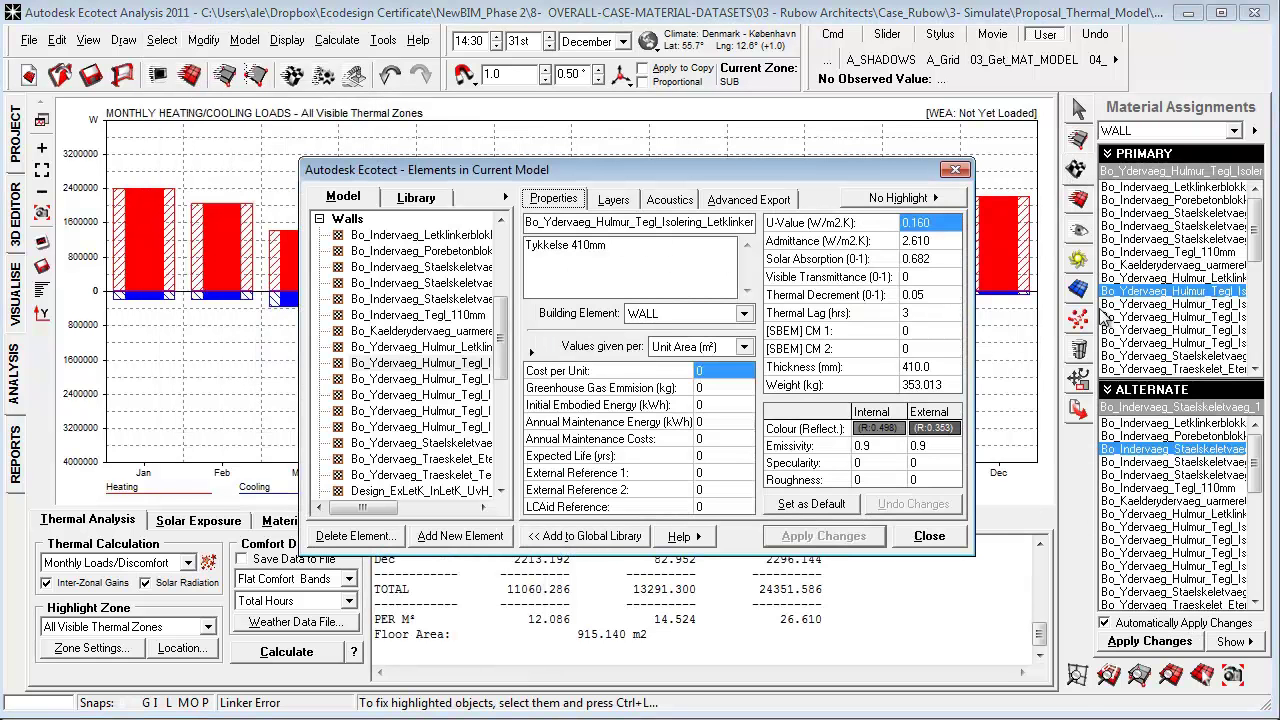
pyautogui.click(940, 226)
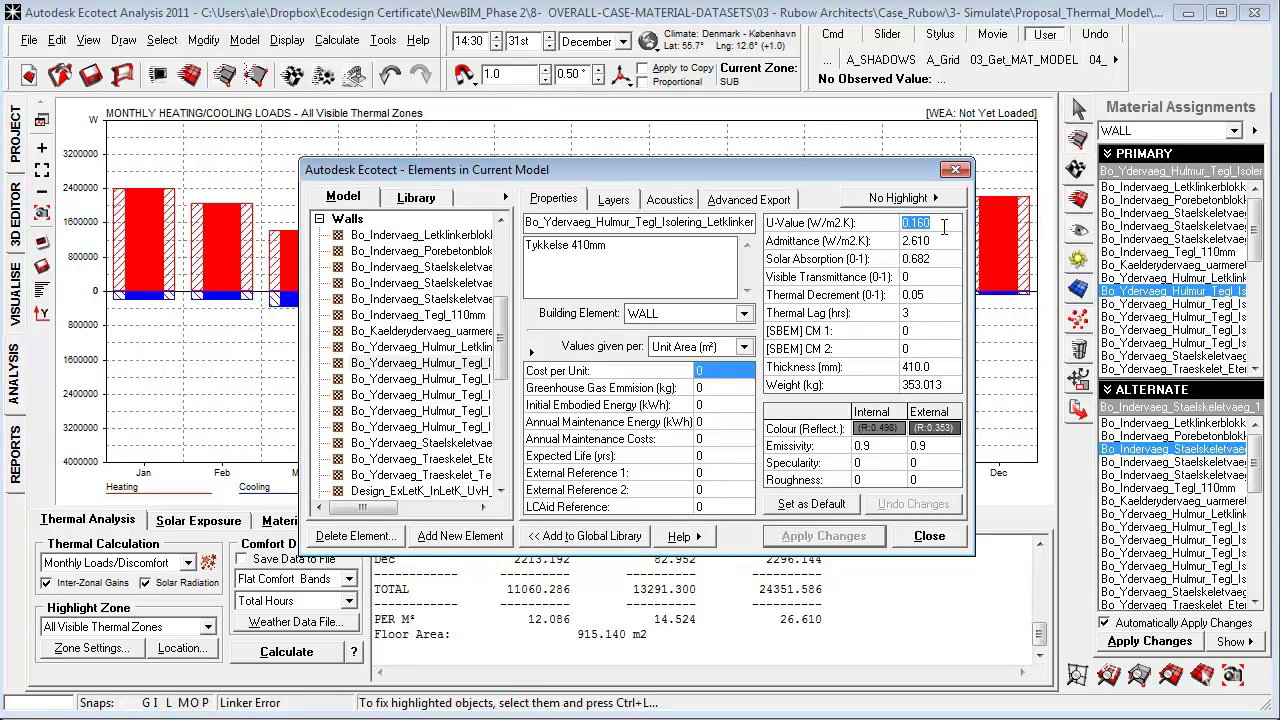
pyautogui.write('0.16')
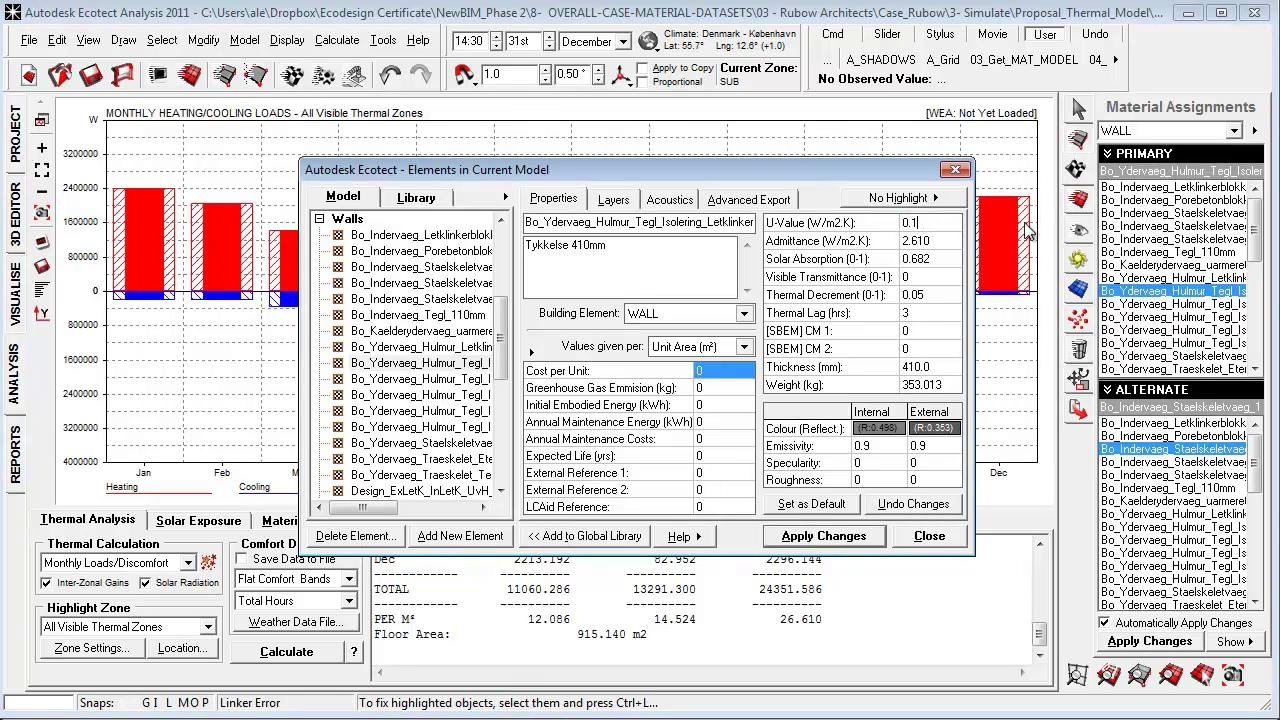
pyautogui.click(824, 536)
pyautogui.click(929, 536)
pyautogui.click(306, 656)
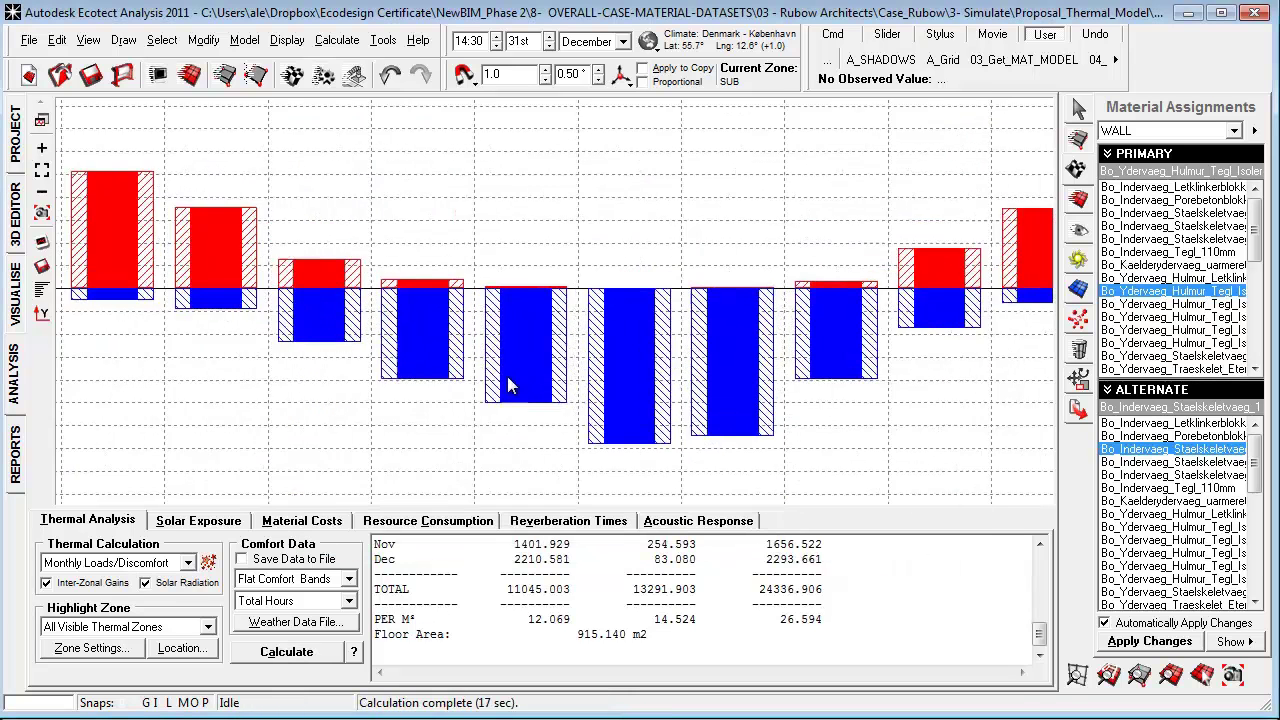
# Step: Zoom into the recalculated loads chart and back out to compare with the hatched baseline
pyautogui.scroll(2, 507, 376)
pyautogui.scroll(2, 528, 402)
pyautogui.scroll(2, 529, 430)
pyautogui.scroll(-2, 528, 420)
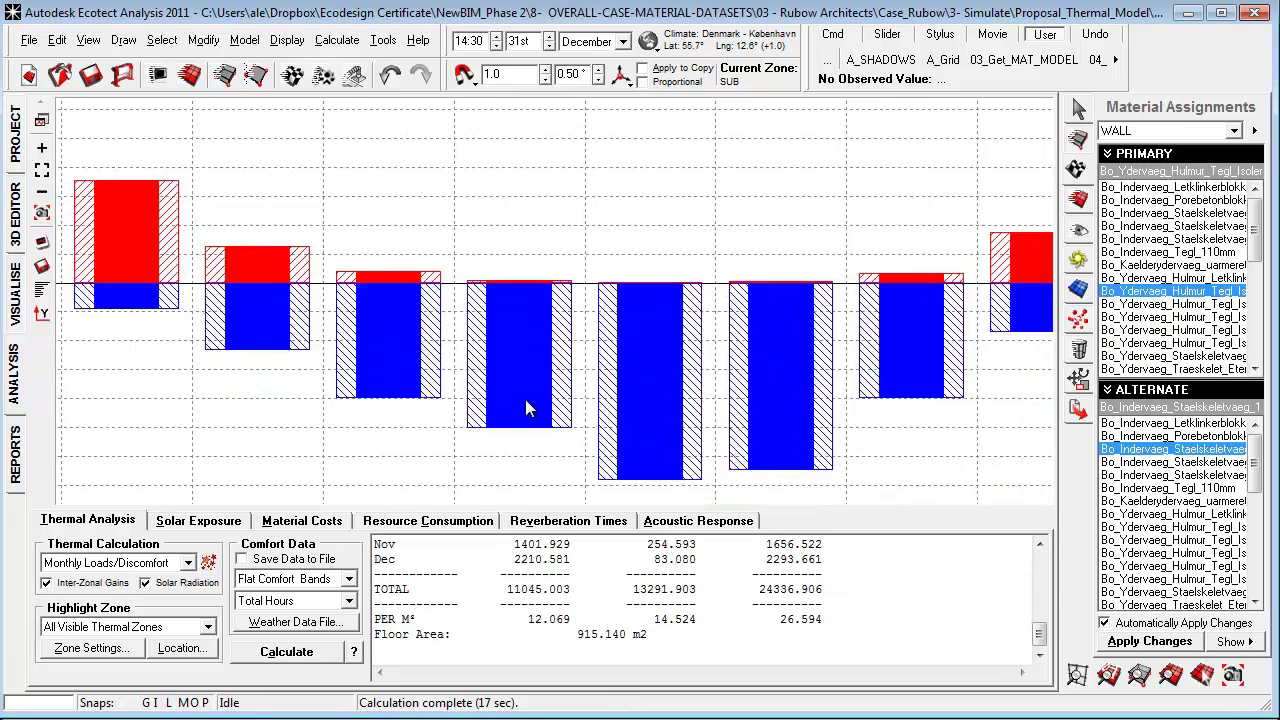
pyautogui.scroll(-2, 525, 399)
pyautogui.scroll(-2, 600, 330)
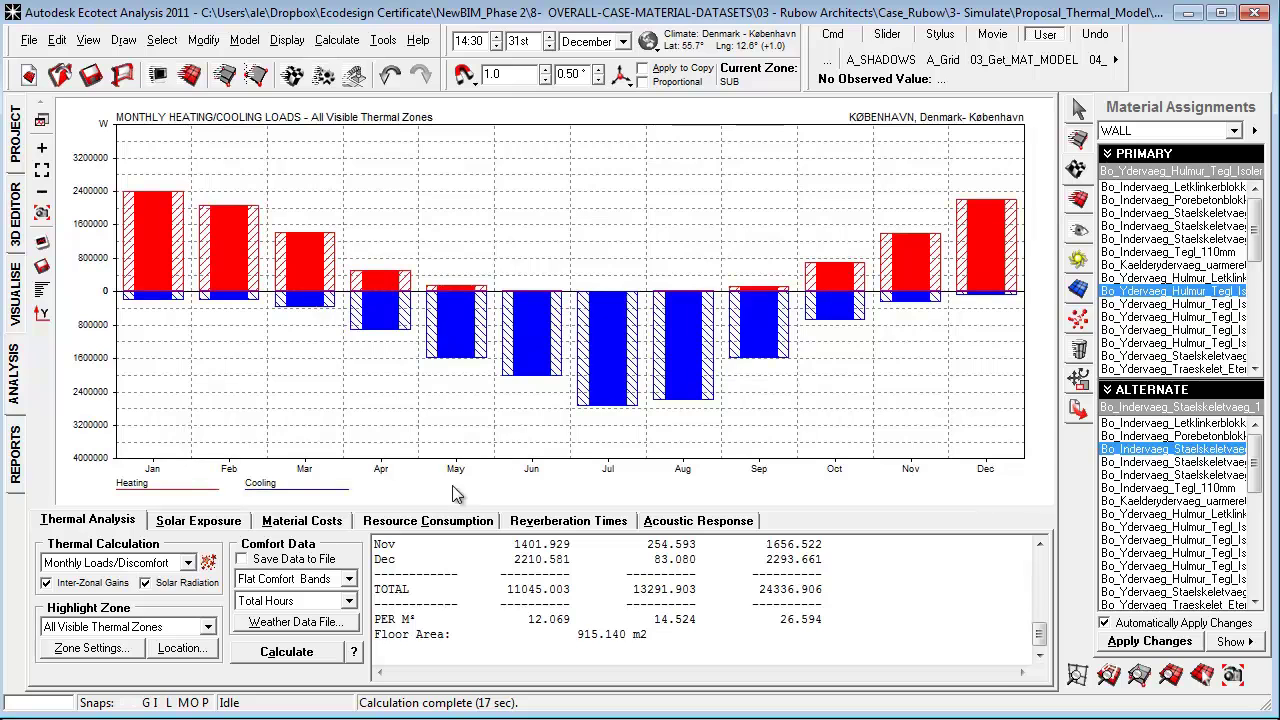
# Step: Run the Passive Gains Breakdown calculation, showing fabric losses 16.3% and solar gains 46.7%
pyautogui.click(137, 564)
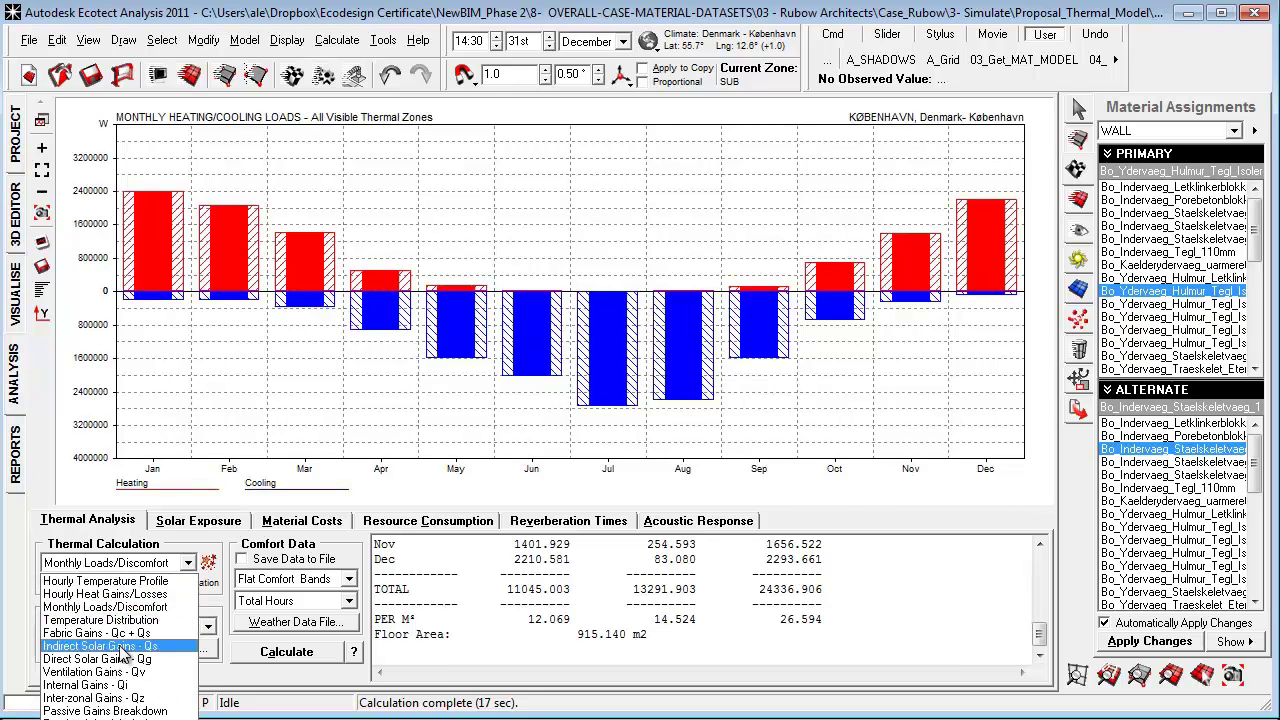
pyautogui.click(105, 711)
pyautogui.click(287, 657)
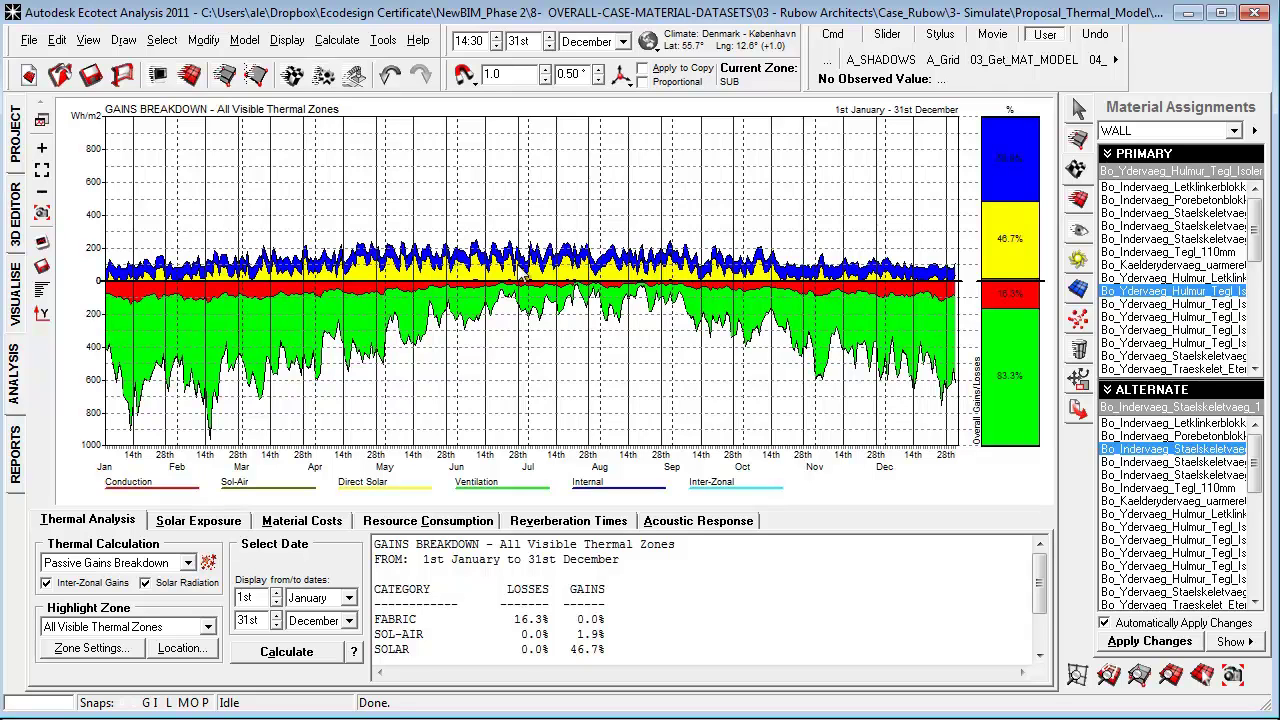
# Step: Select all windows and inspect their current glazing material's properties
pyautogui.click(162, 41)
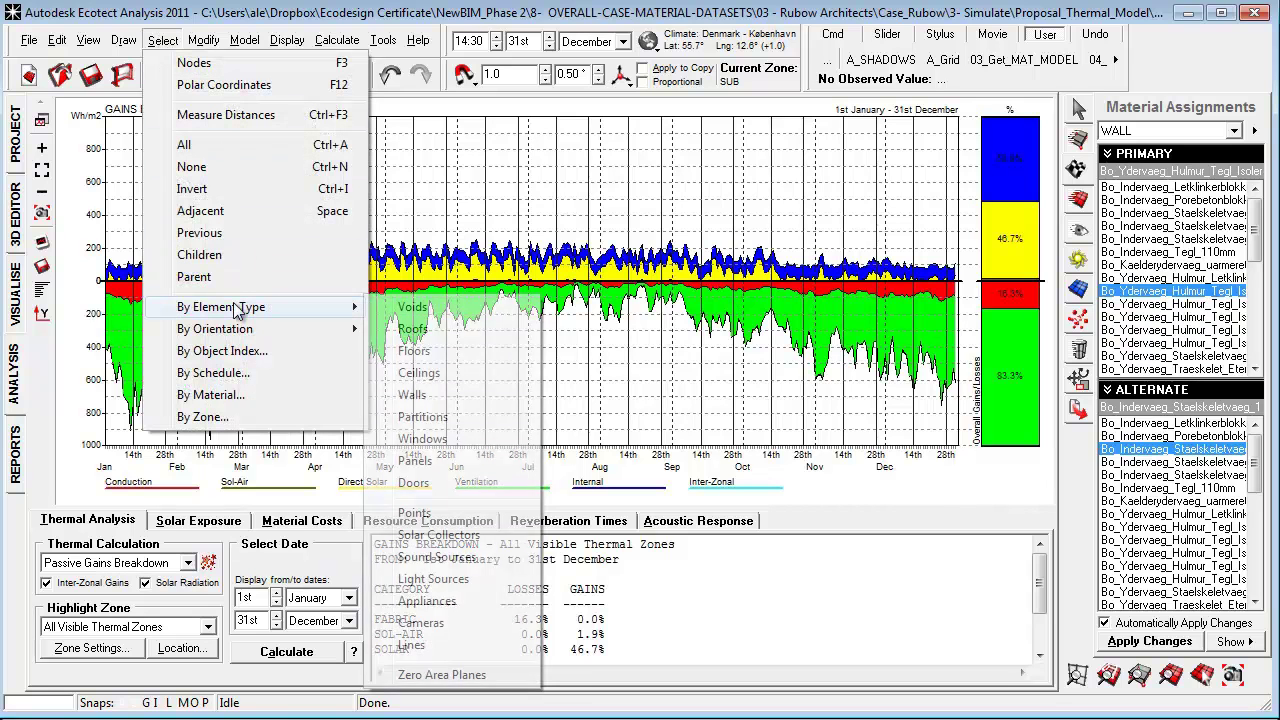
pyautogui.moveTo(221, 307)
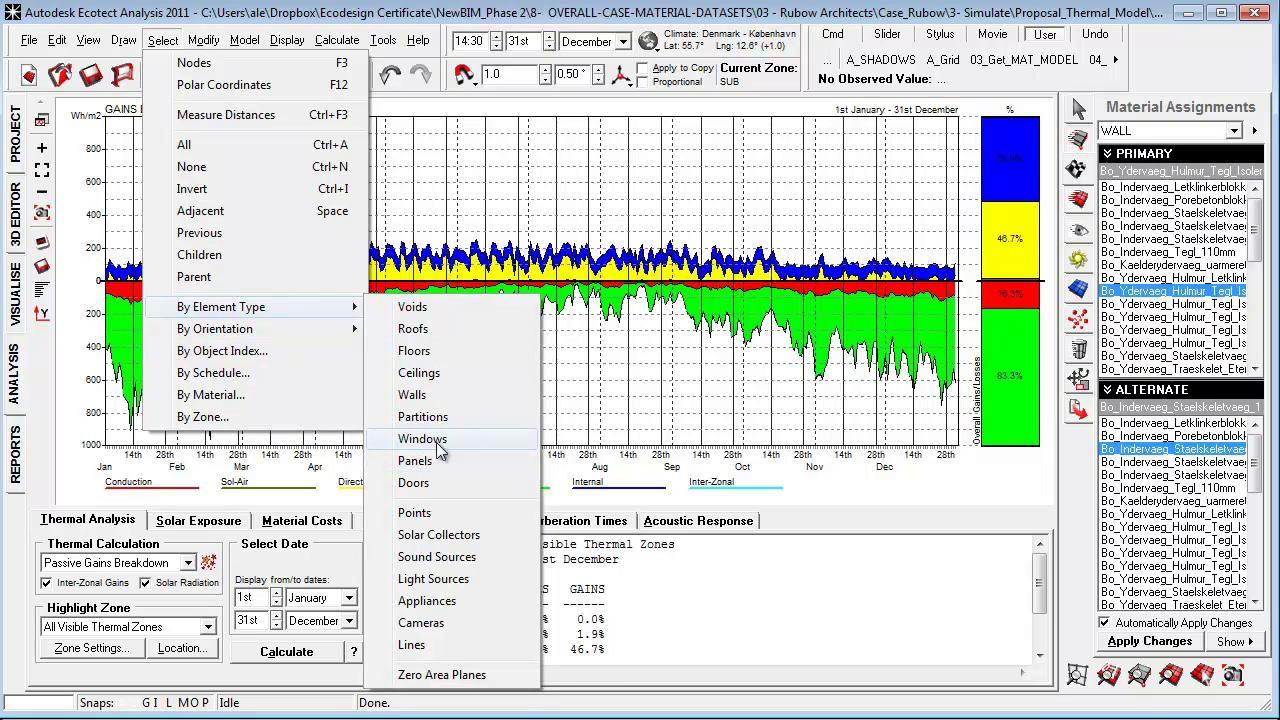
pyautogui.click(438, 446)
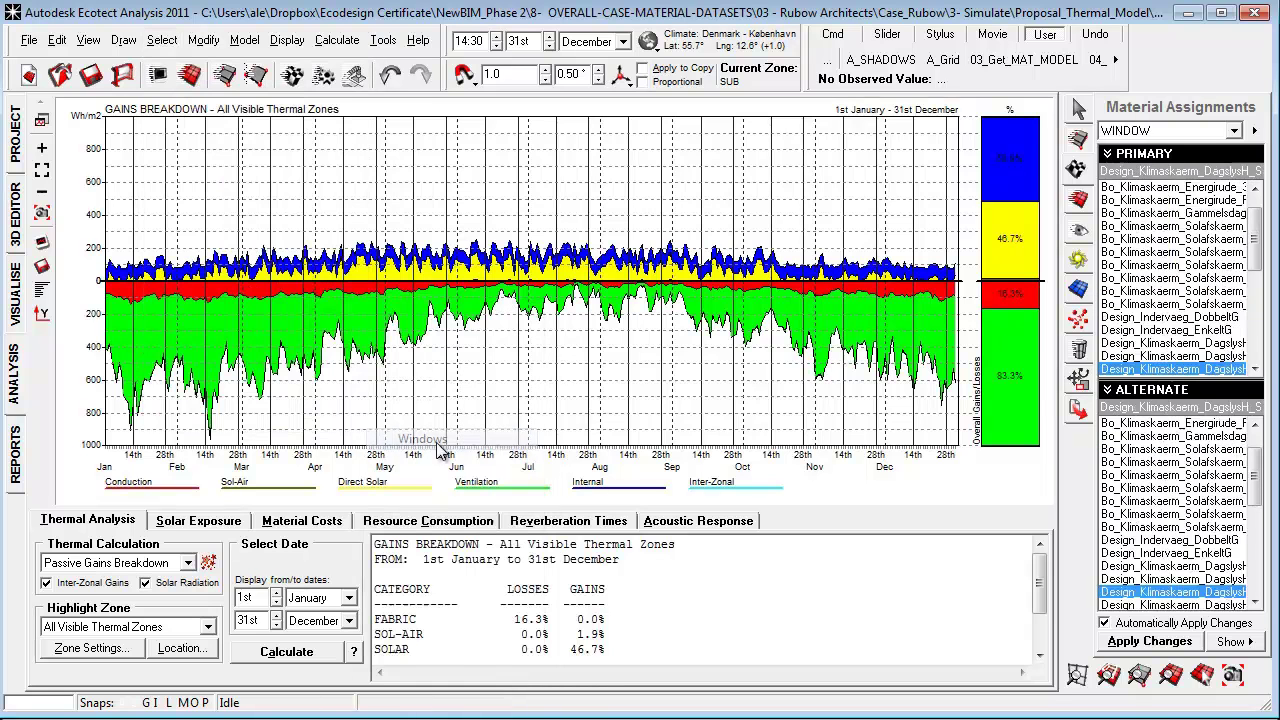
pyautogui.rightClick(1228, 370)
pyautogui.click(1188, 510)
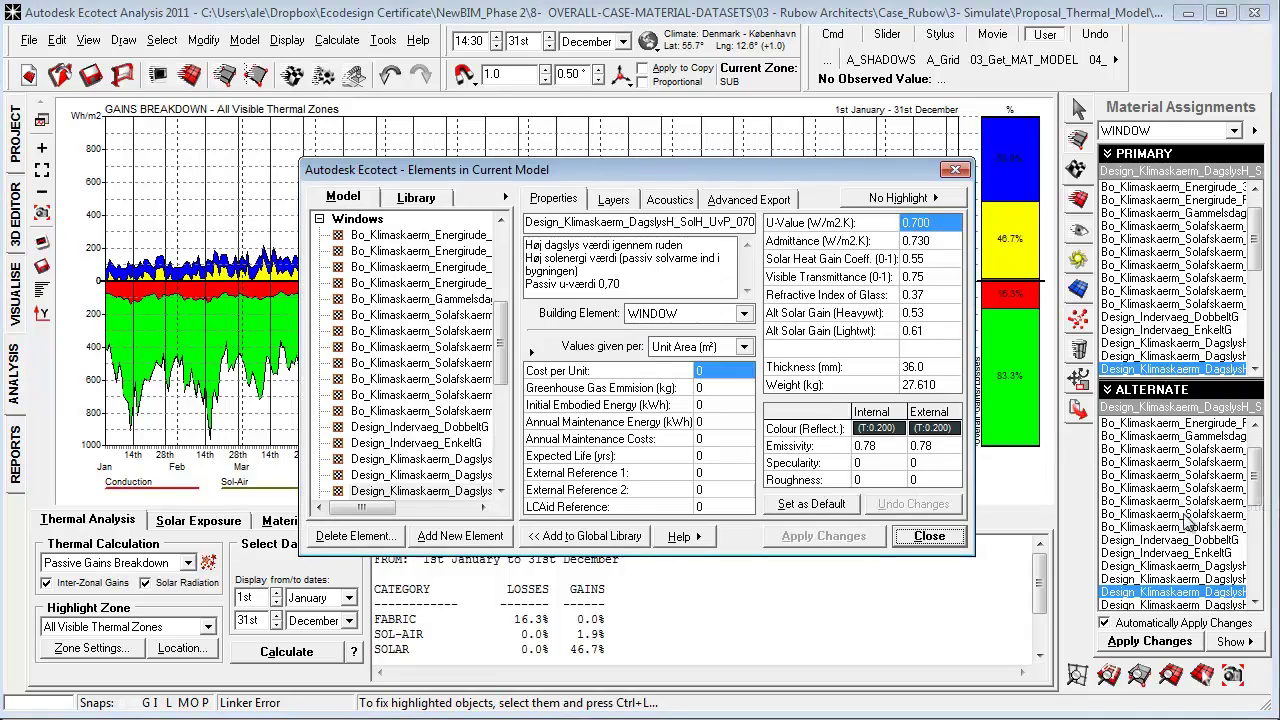
pyautogui.click(955, 170)
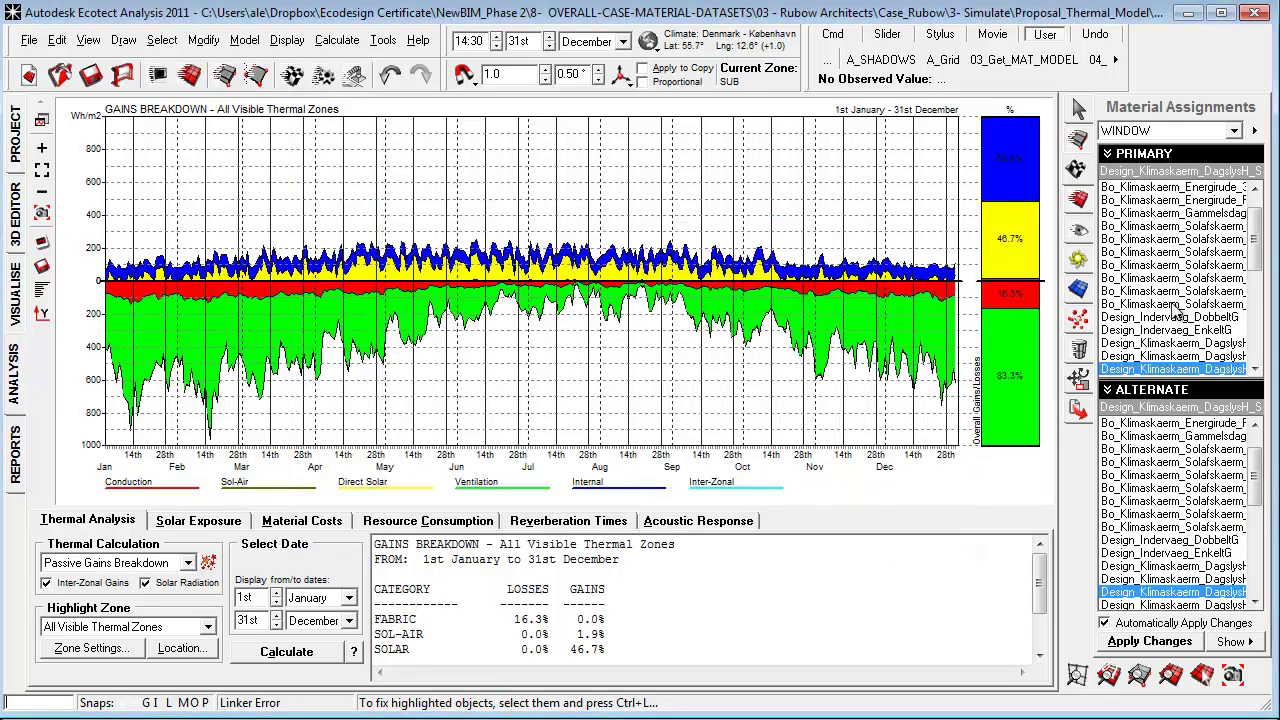
# Step: Assign Bo_Klimaskaerm_Energirude glazing to the windows and recalculate, dropping solar gains to 29.8%
pyautogui.scroll(1, 1255, 248)
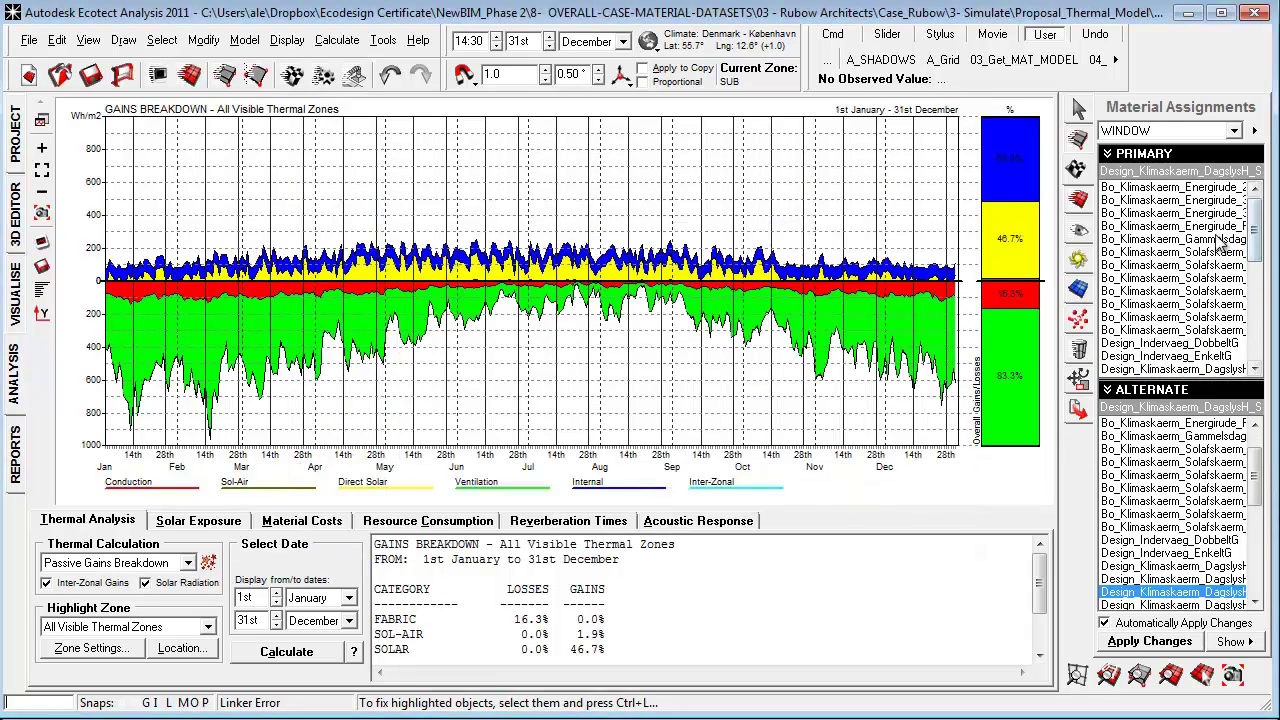
pyautogui.click(1170, 226)
pyautogui.click(1155, 645)
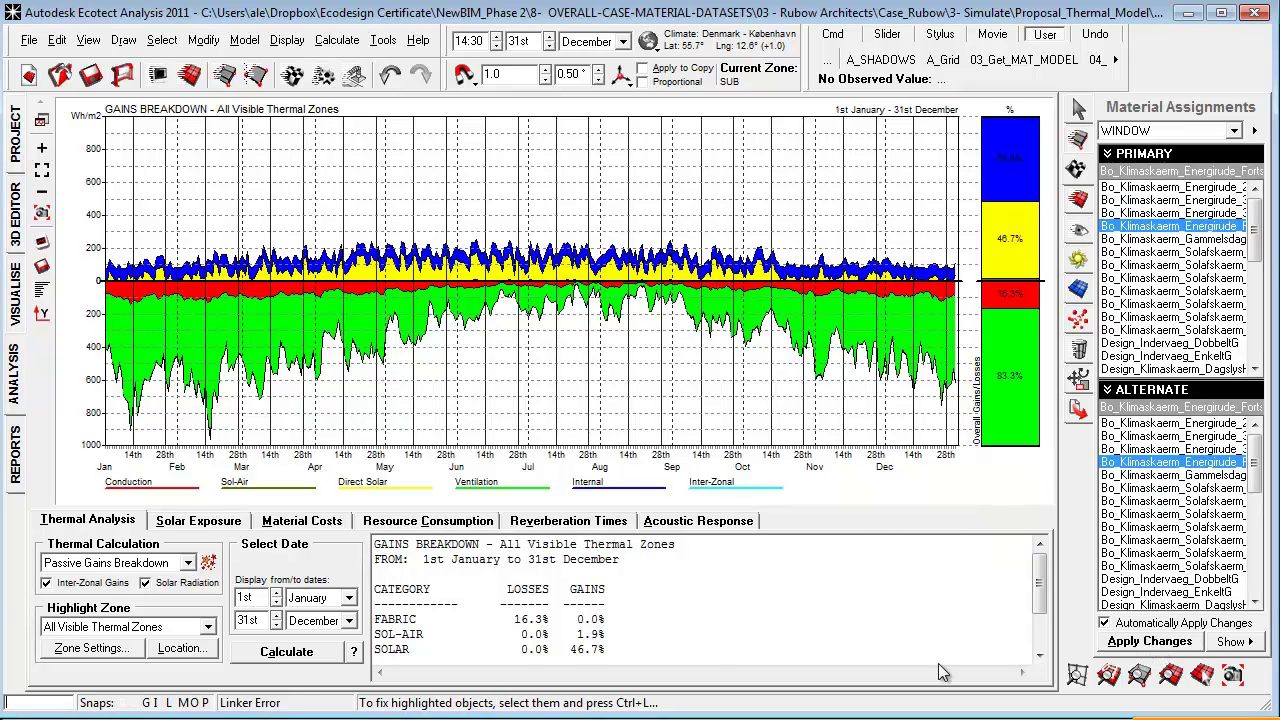
pyautogui.click(316, 660)
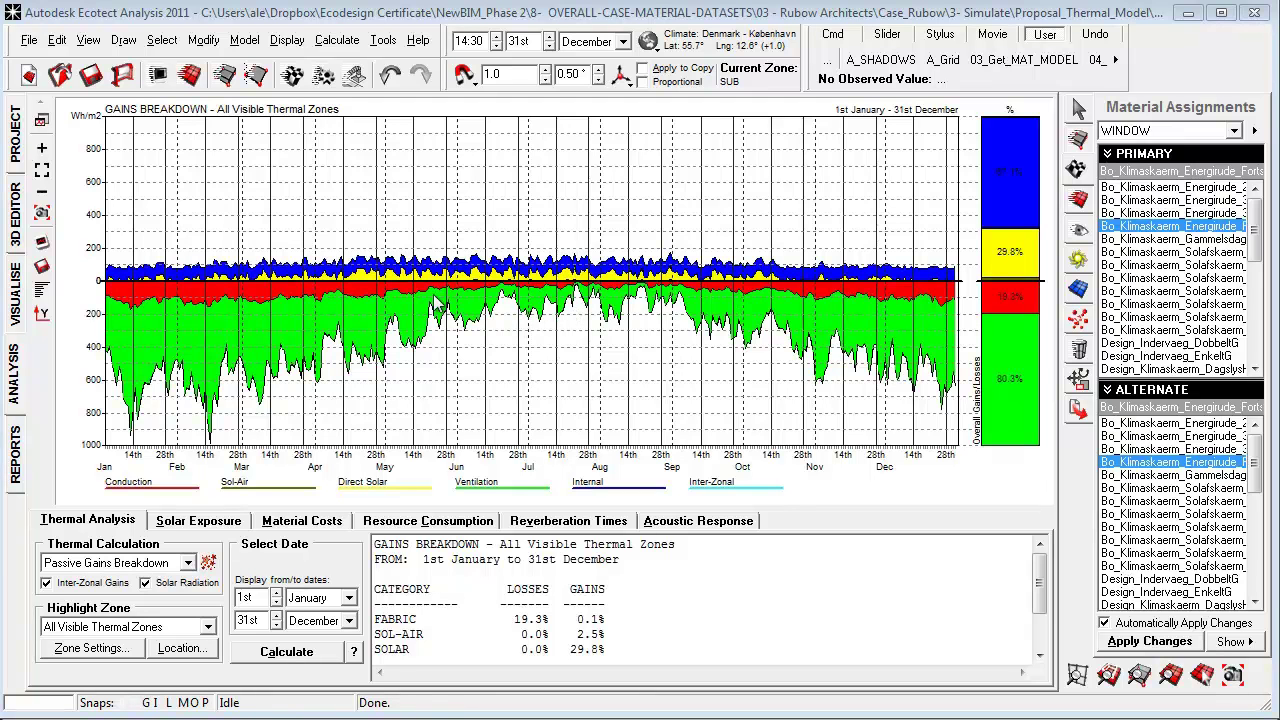
# Step: Switch to Monthly Loads/Discomfort, store the current results as a baseline, and recalculate
pyautogui.click(190, 563)
pyautogui.click(128, 607)
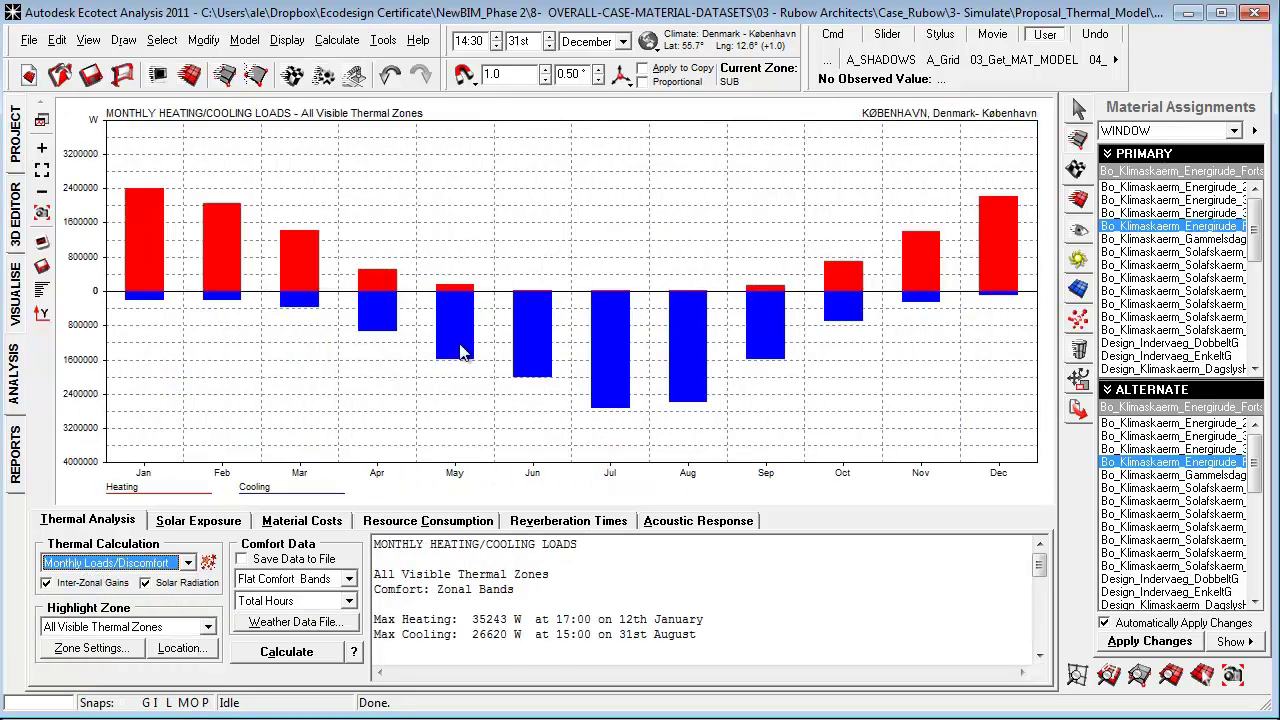
pyautogui.rightClick(549, 309)
pyautogui.click(615, 393)
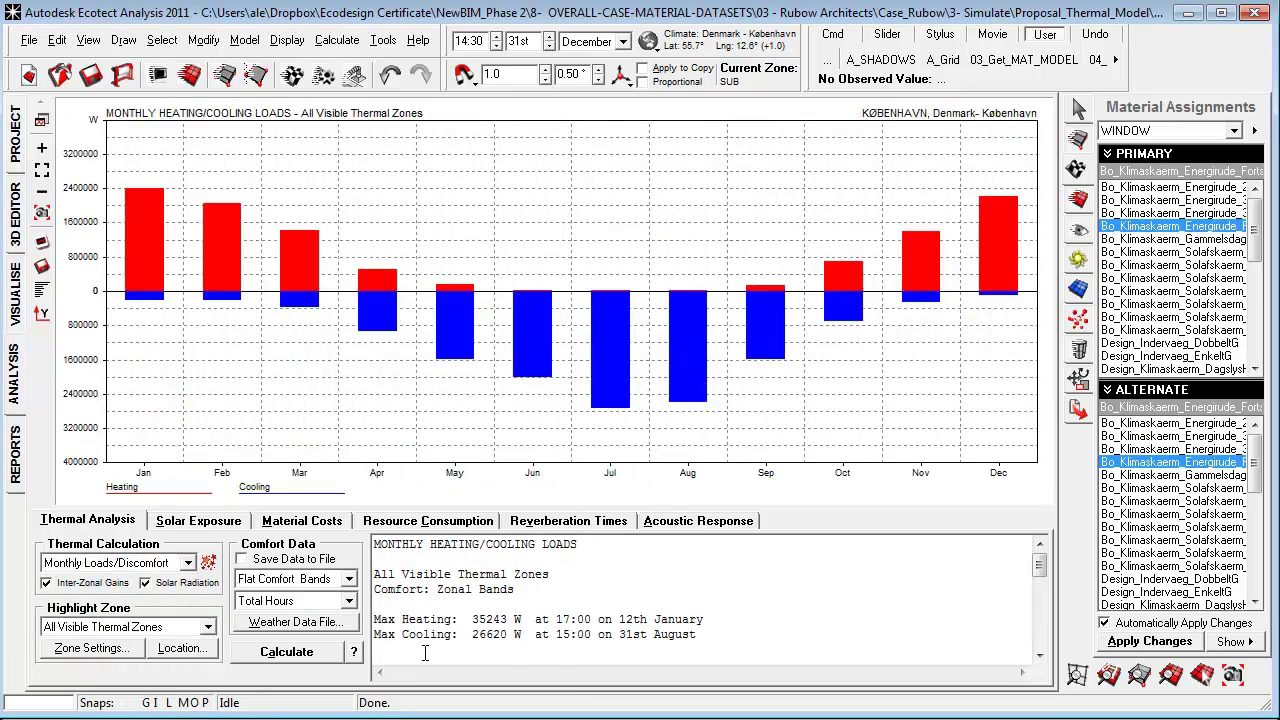
pyautogui.click(287, 651)
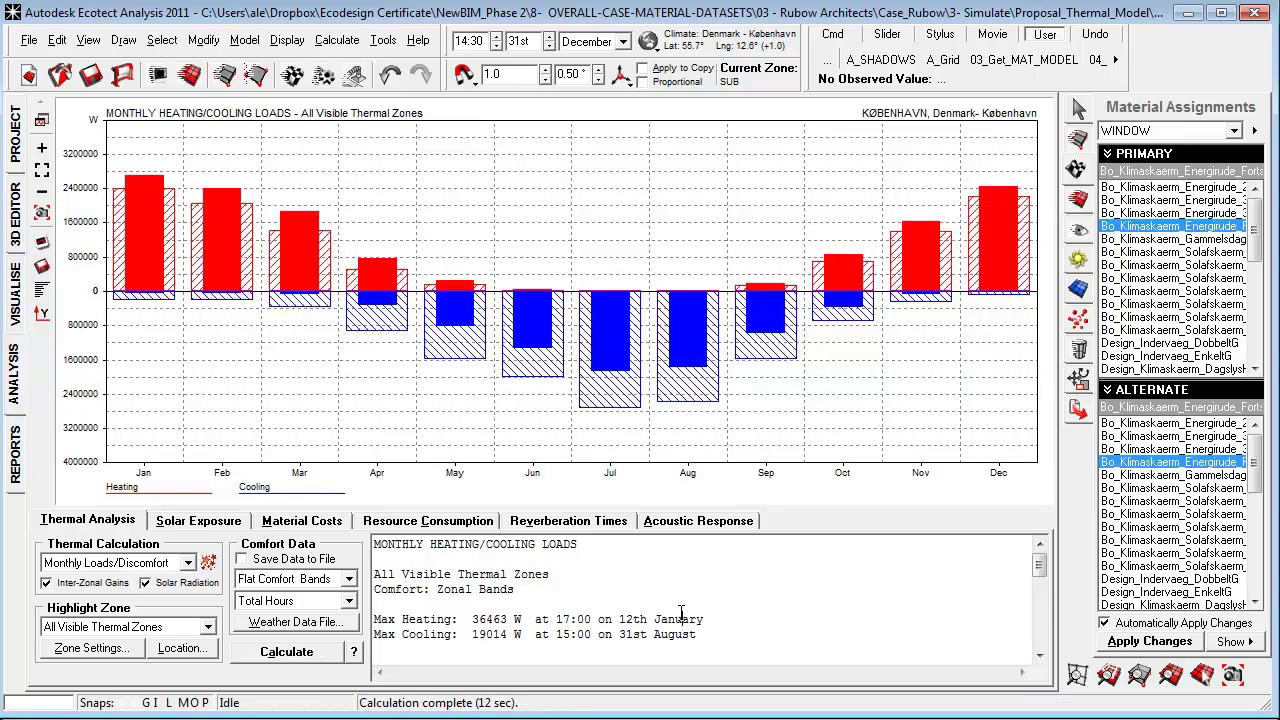
# Step: Scroll the results text and select the new 20,916.992 total line
pyautogui.scroll(-5, 680, 619)
pyautogui.scroll(-3, 680, 619)
pyautogui.moveTo(880, 619); pyautogui.dragTo(650, 620)
pyautogui.scroll(5, 657, 620)
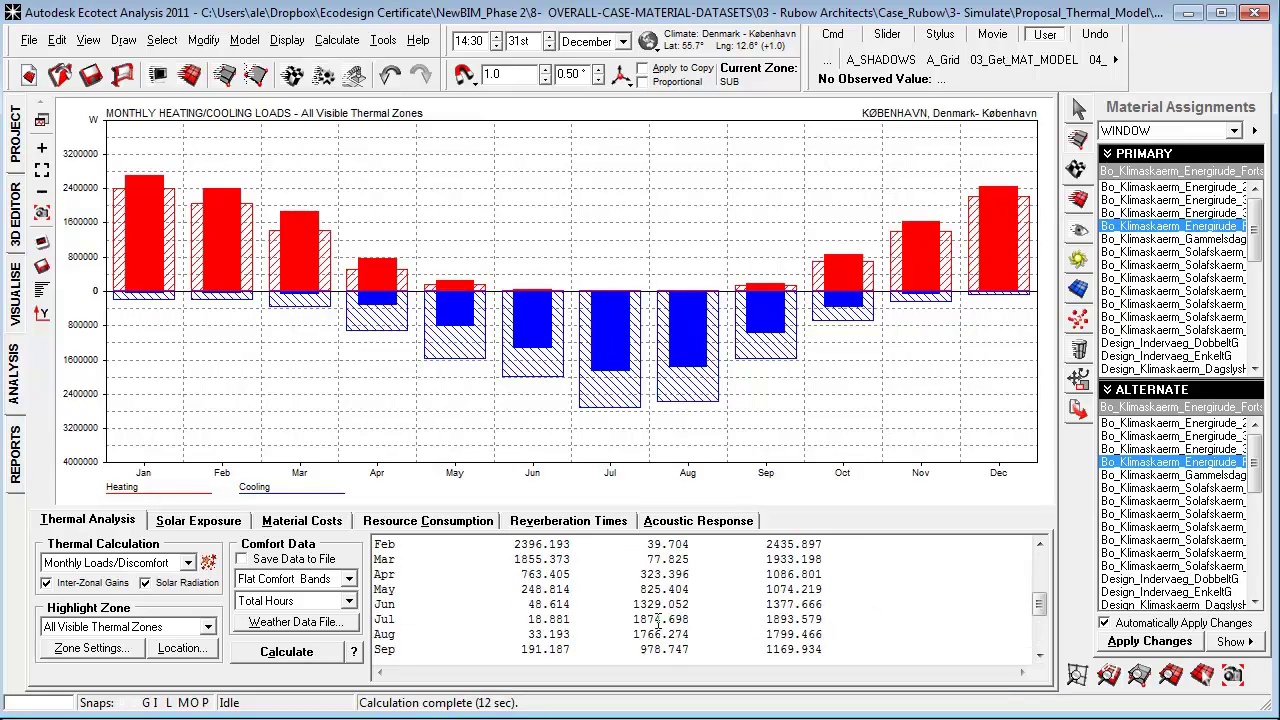
pyautogui.scroll(3, 657, 620)
pyautogui.scroll(-6, 657, 620)
pyautogui.scroll(2, 696, 568)
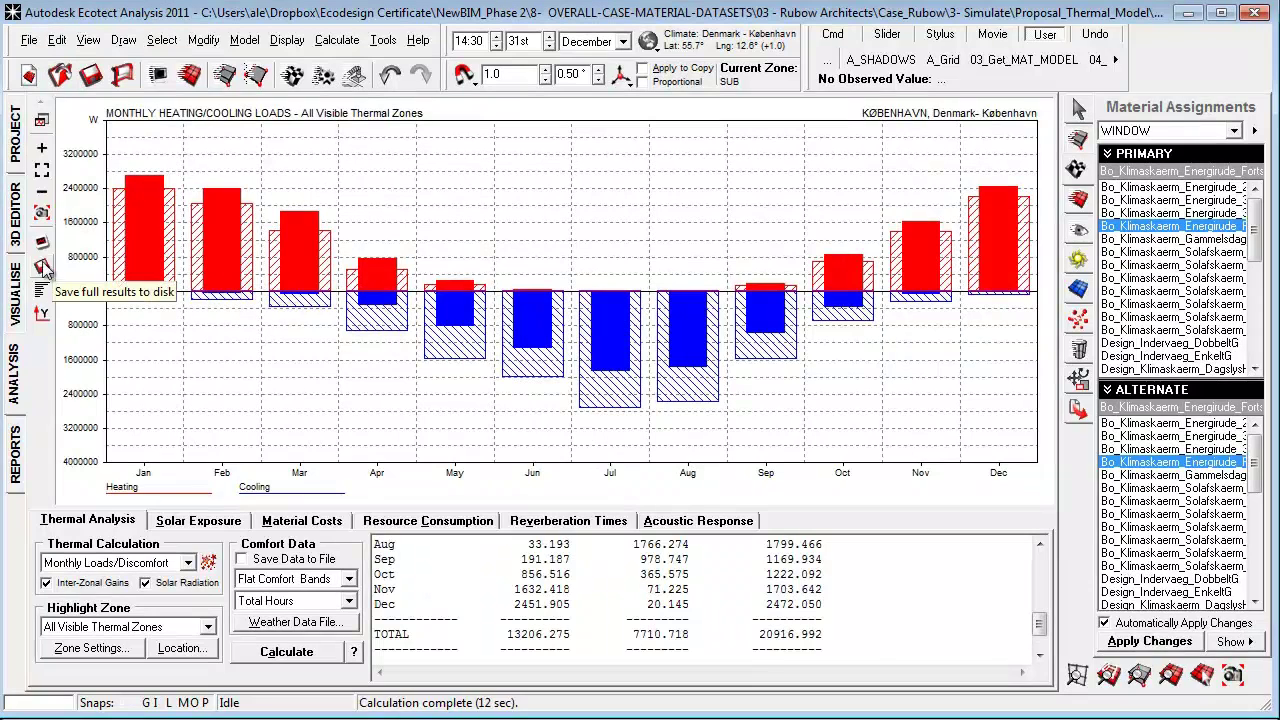
pyautogui.click(16, 240)
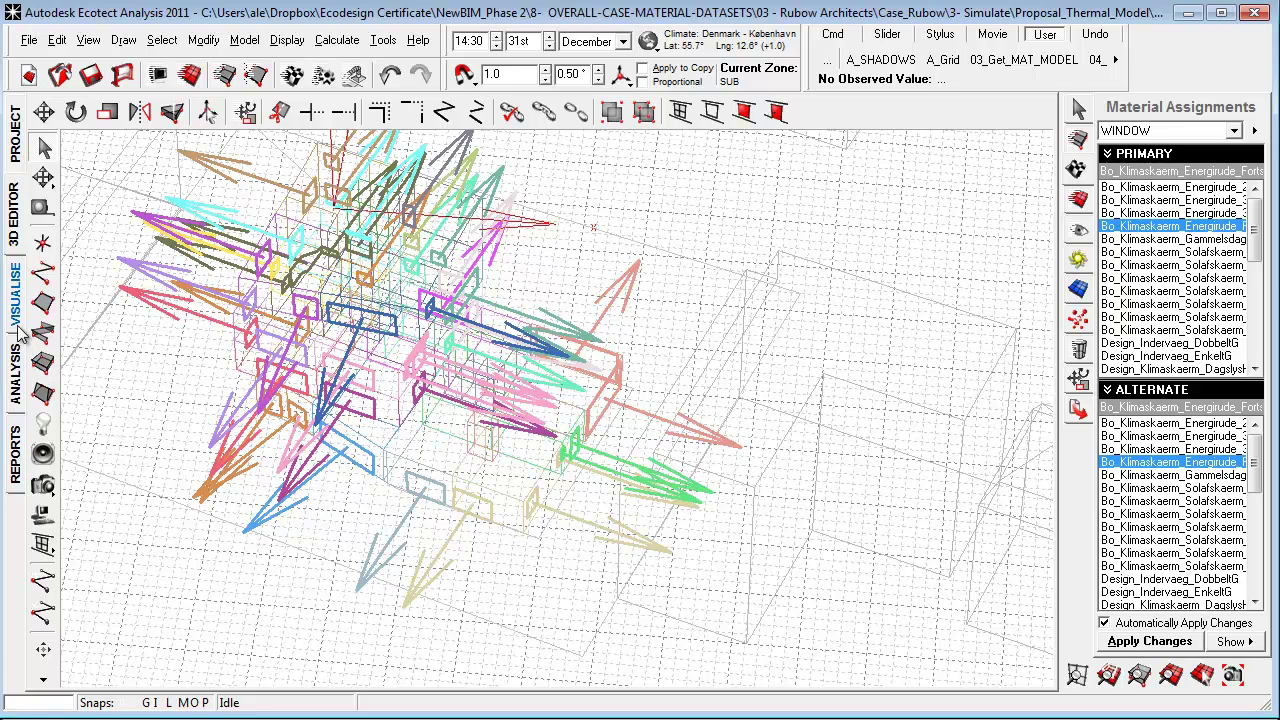
pyautogui.click(15, 385)
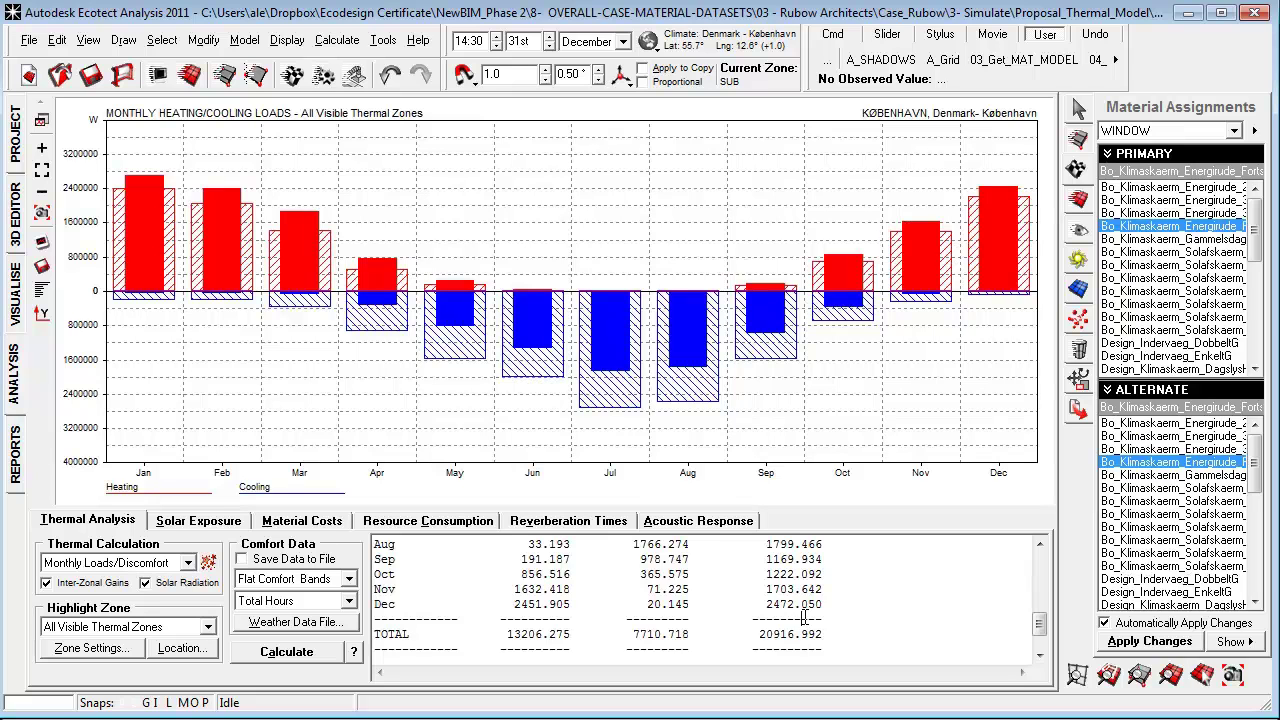
# Step: Highlight the Nov–Dec, TOTAL, per-m² (22.857) and floor area (915.140 m²) result rows
pyautogui.scroll(-1, 803, 619)
pyautogui.moveTo(838, 627); pyautogui.dragTo(433, 556)
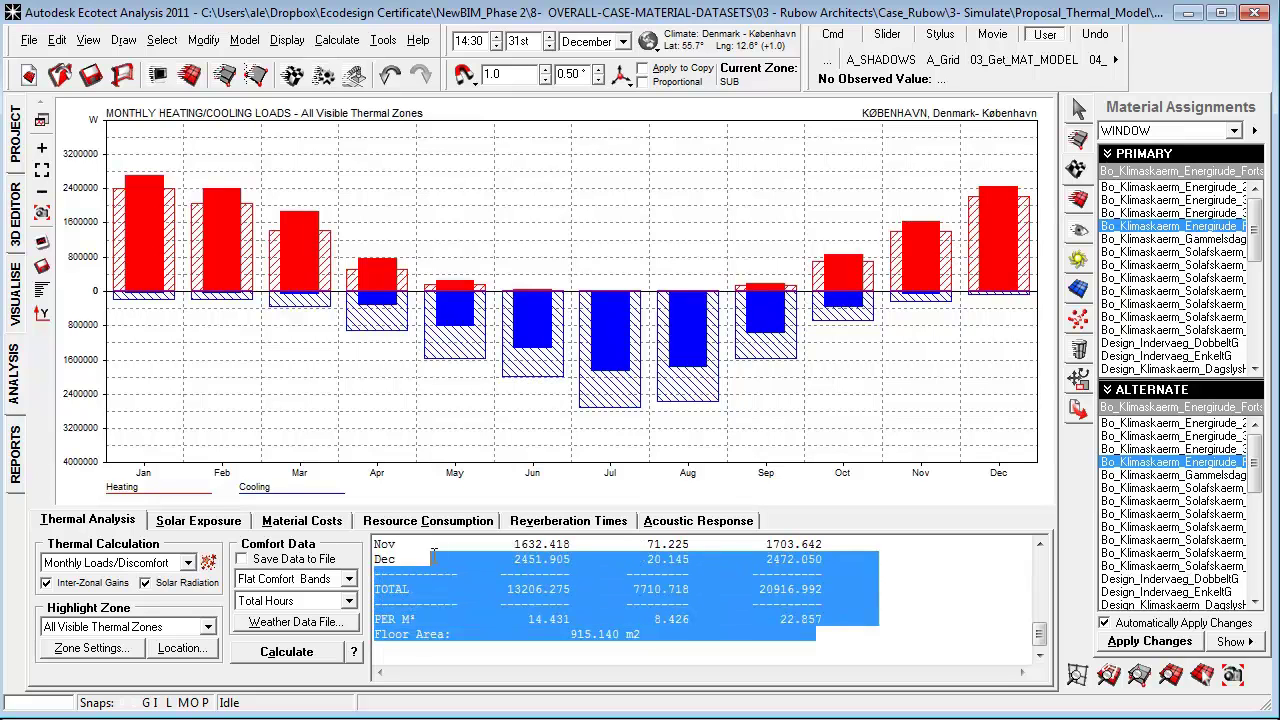
pyautogui.moveTo(703, 634); pyautogui.dragTo(576, 636)
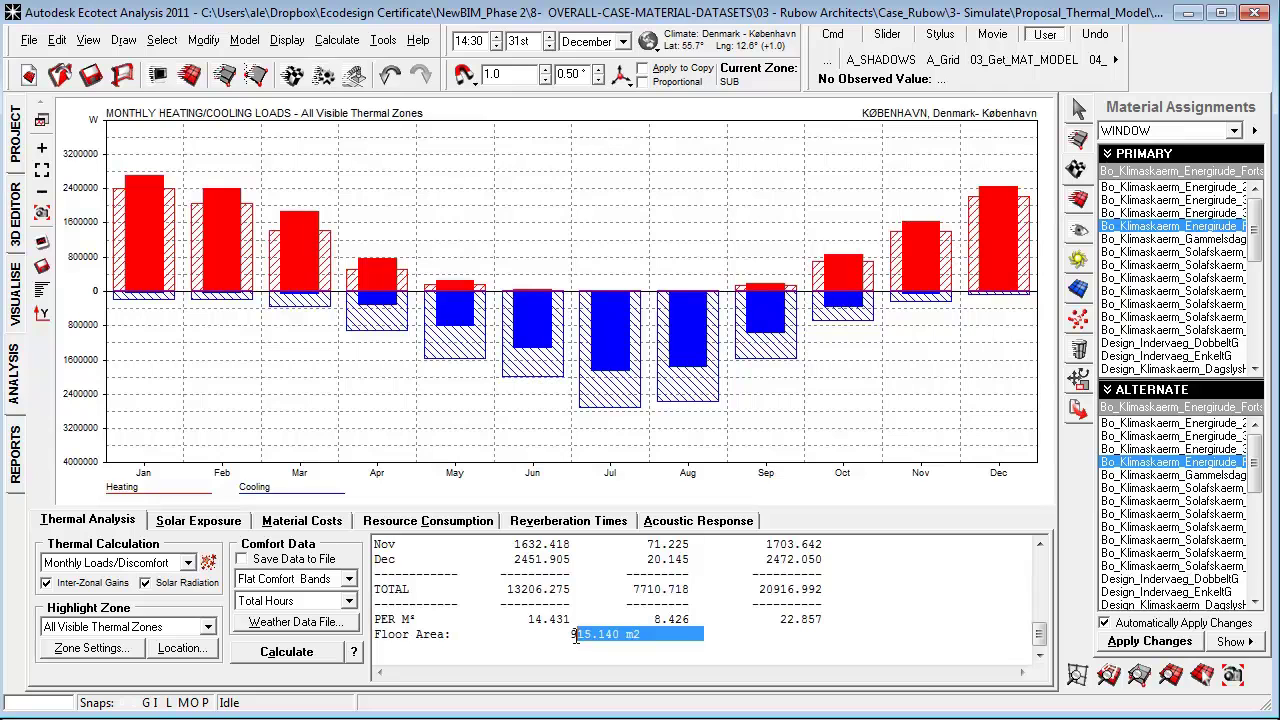
pyautogui.click(718, 640)
pyautogui.moveTo(694, 640)
pyautogui.mouseDown()
pyautogui.moveTo(482, 621)
pyautogui.moveTo(410, 590)
pyautogui.moveTo(576, 544)
pyautogui.mouseUp()
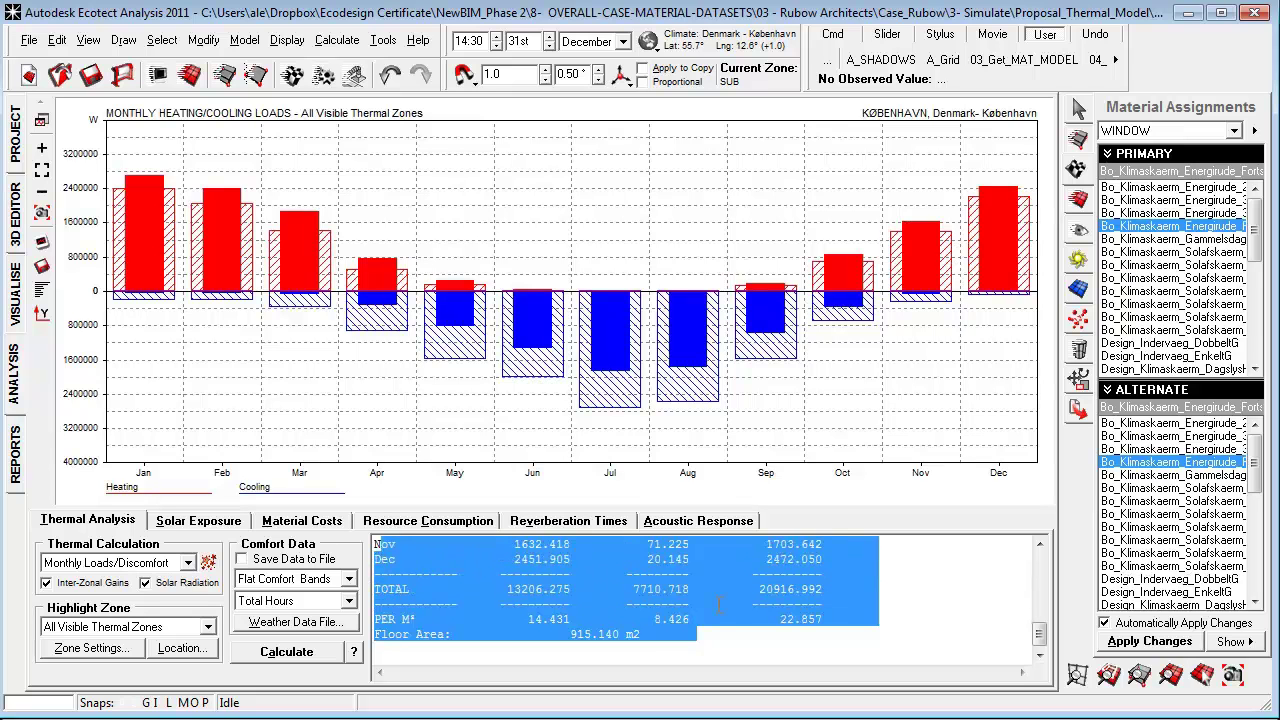